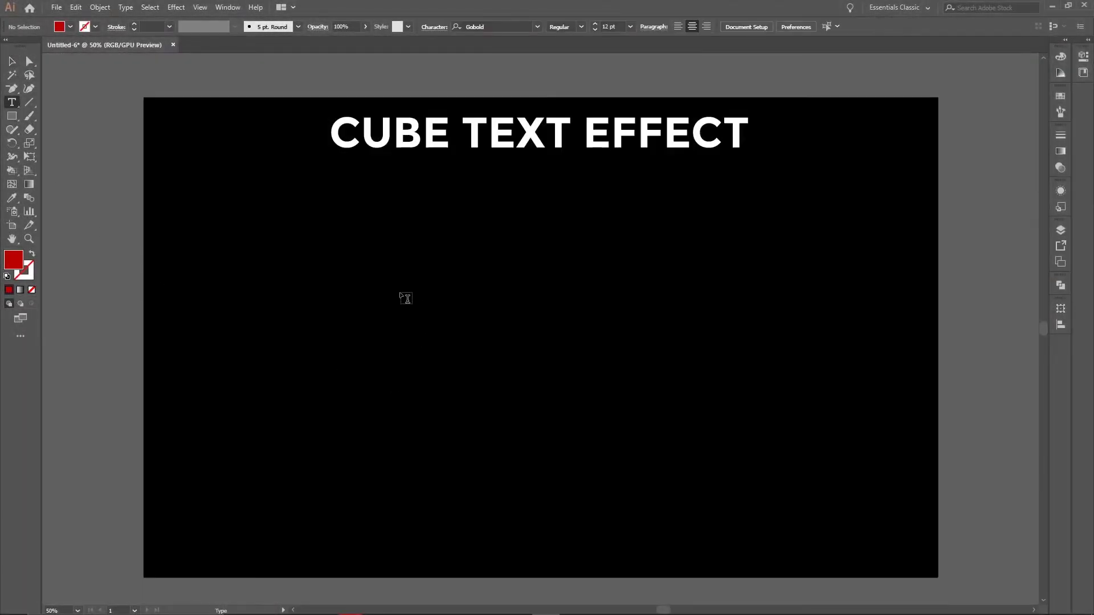
Create the CUBE TEXT block, scale it up, fill it red and move it lower-left
{"action": "left_click", "coordinate": [402, 290]}
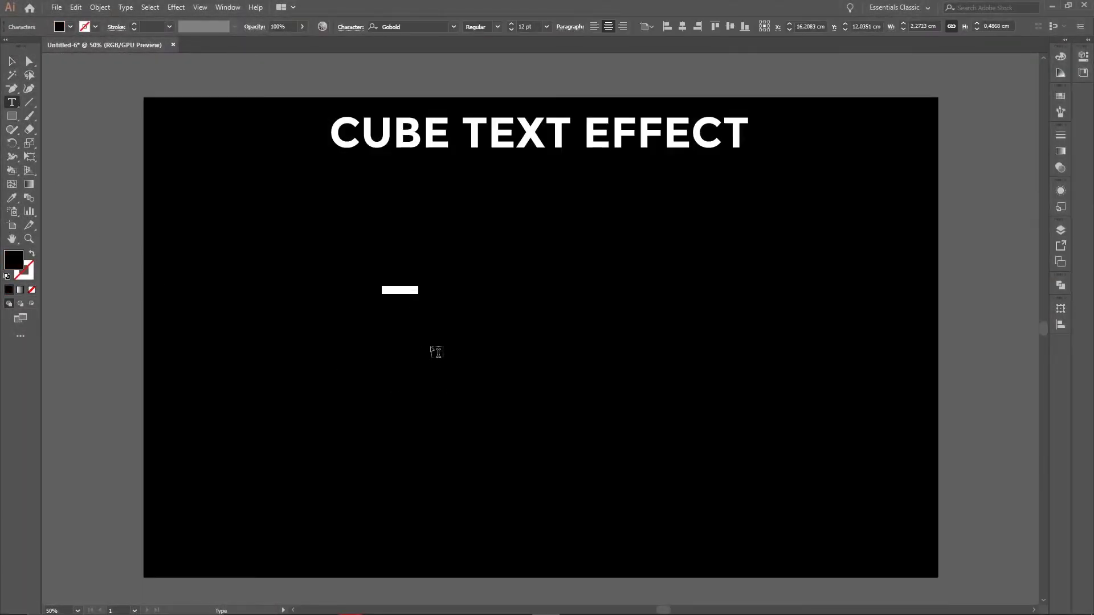
{"action": "key", "text": "BackSpace"}
{"action": "key", "text": "Escape"}
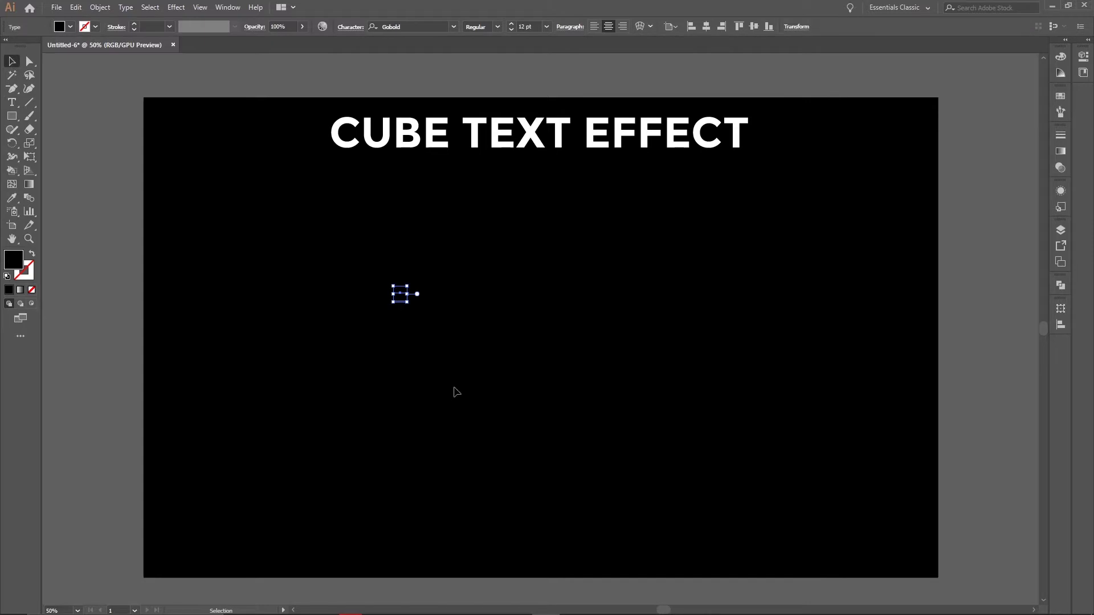
{"action": "left_click_drag", "start_coordinate": [407, 286], "coordinate": [536, 215]}
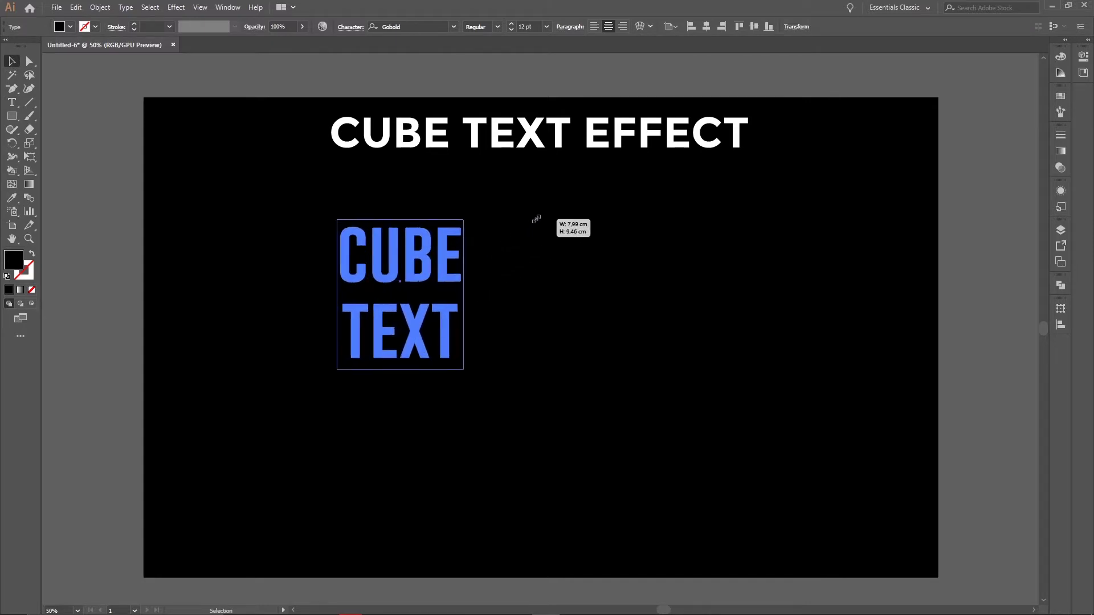
{"action": "double_click", "coordinate": [12, 262]}
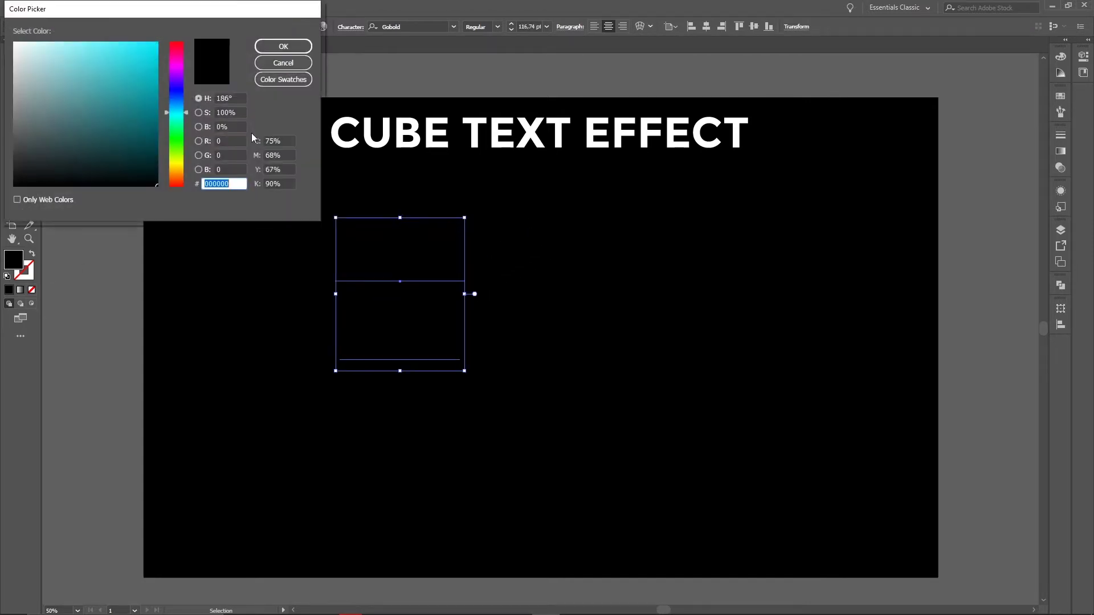
{"action": "mouse_move", "coordinate": [178, 83]}
{"action": "left_mouse_down"}
{"action": "mouse_move", "coordinate": [183, 36]}
{"action": "mouse_move", "coordinate": [169, 76]}
{"action": "left_mouse_up"}
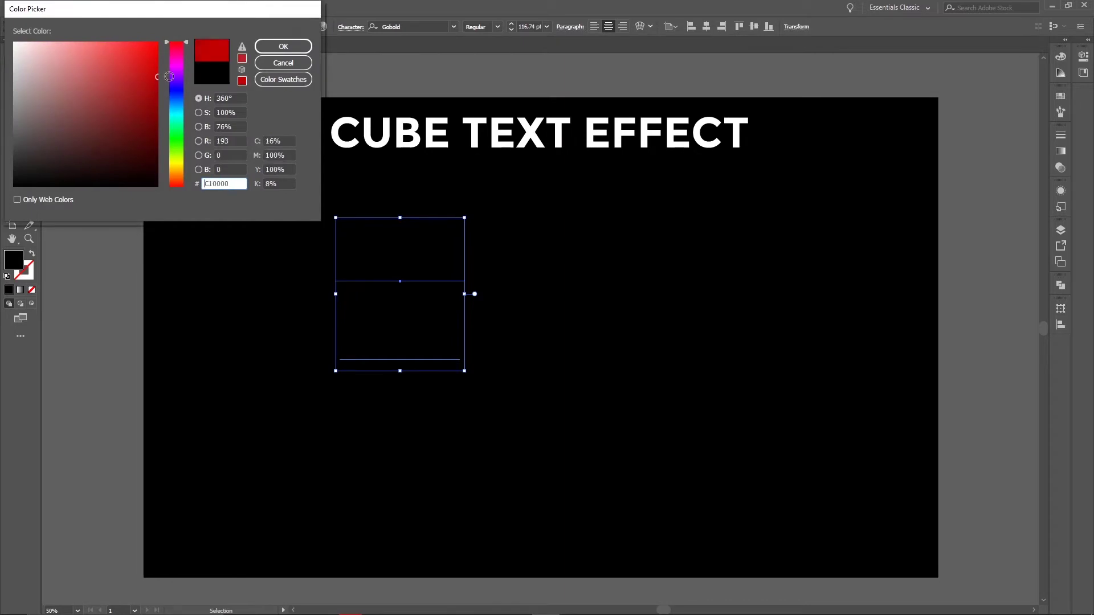
{"action": "left_click", "coordinate": [306, 46]}
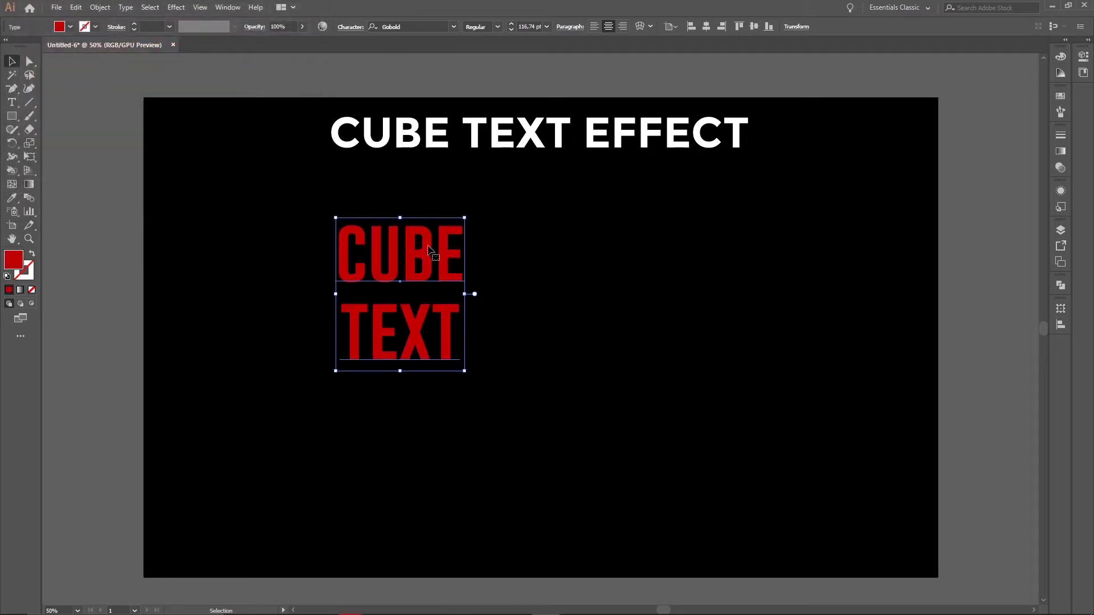
{"action": "mouse_move", "coordinate": [421, 274]}
{"action": "left_mouse_down"}
{"action": "mouse_move", "coordinate": [421, 315]}
{"action": "mouse_move", "coordinate": [312, 353]}
{"action": "left_mouse_up"}
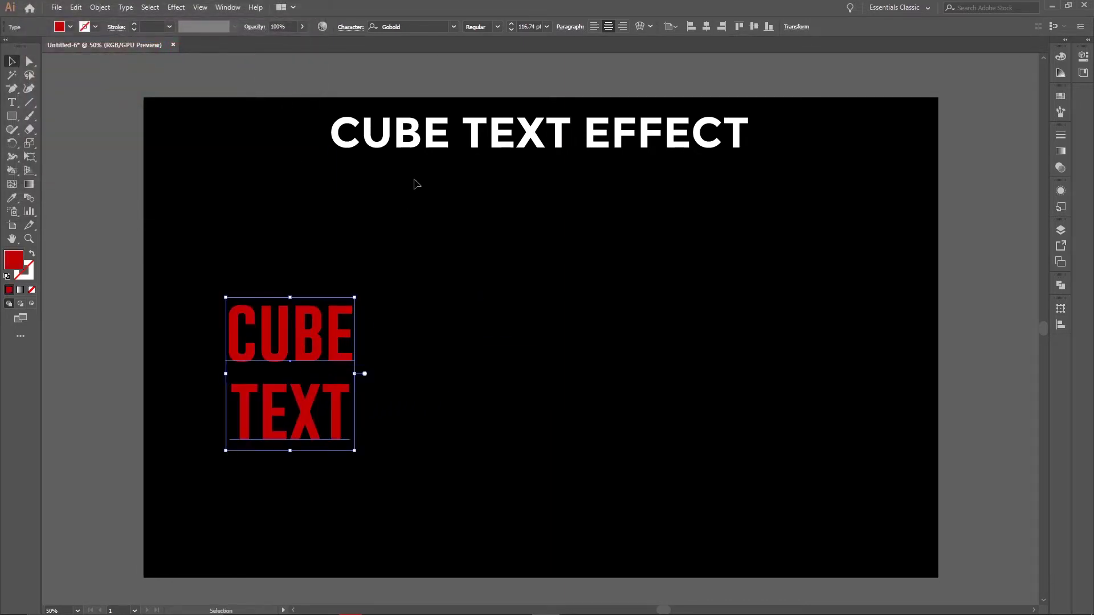
Tighten CUBE TEXT's leading to 106 pt and its tracking to -28
{"action": "left_click", "coordinate": [351, 27]}
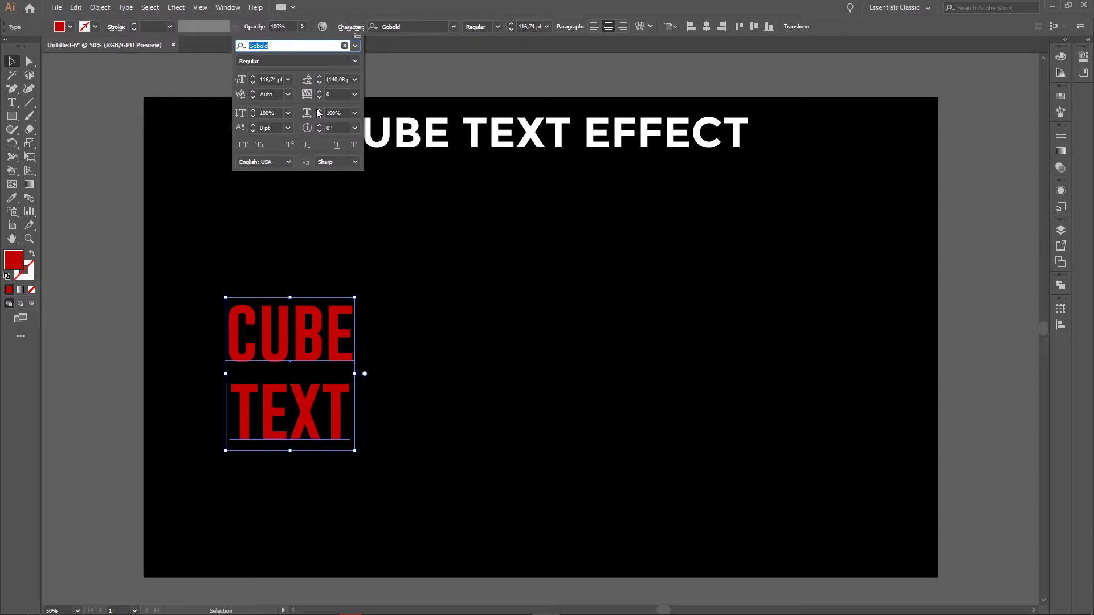
{"action": "left_click", "coordinate": [318, 83]}
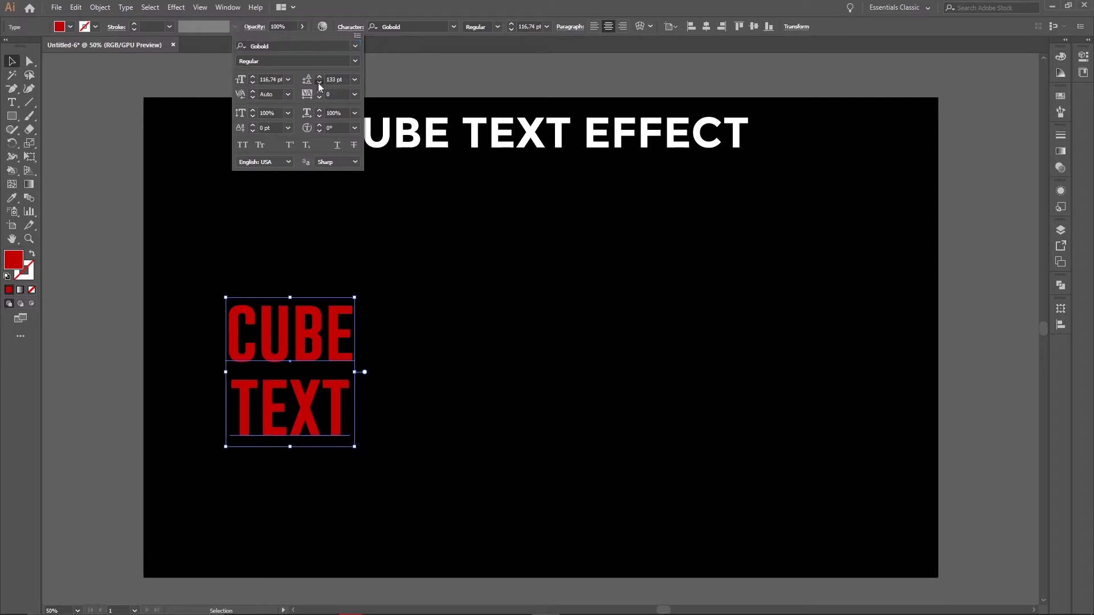
{"action": "left_click", "coordinate": [318, 83]}
{"action": "left_click", "coordinate": [318, 83]}
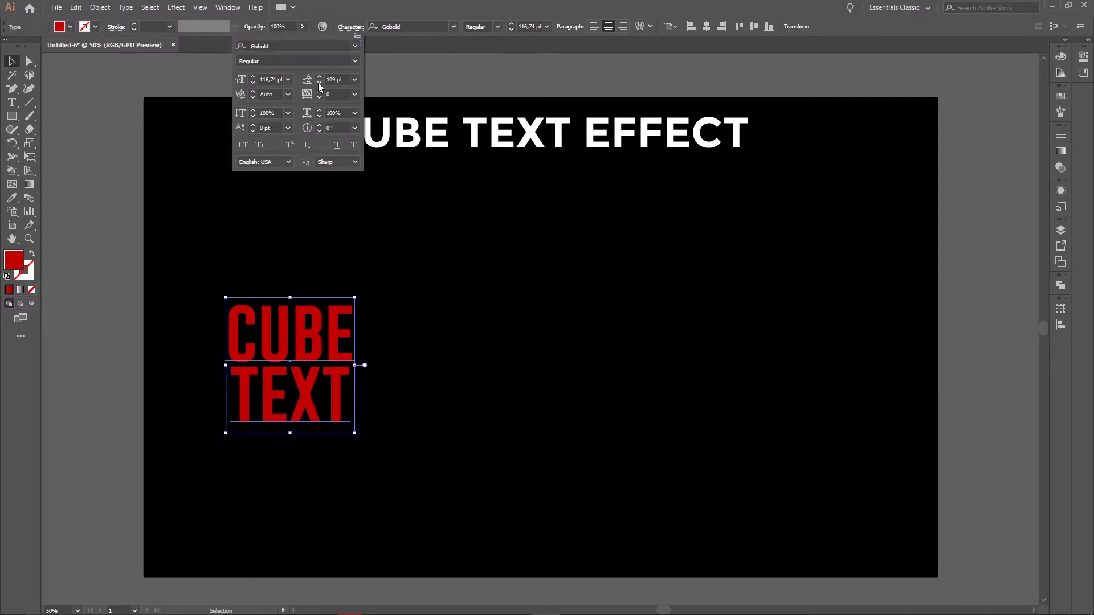
{"action": "left_click", "coordinate": [318, 83]}
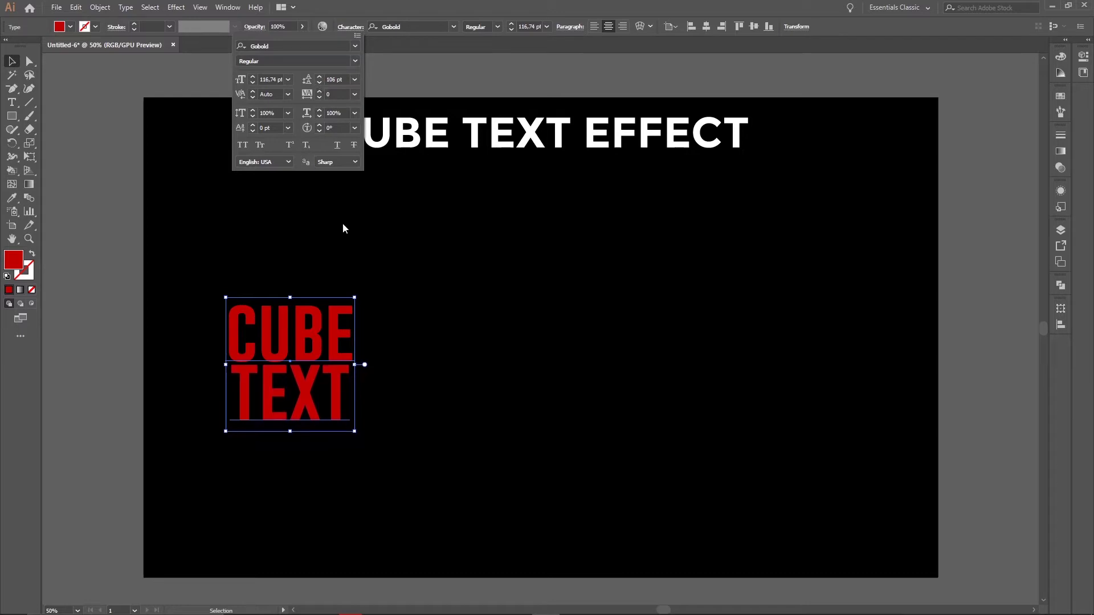
{"action": "left_click", "coordinate": [320, 97]}
{"action": "left_click", "coordinate": [320, 96]}
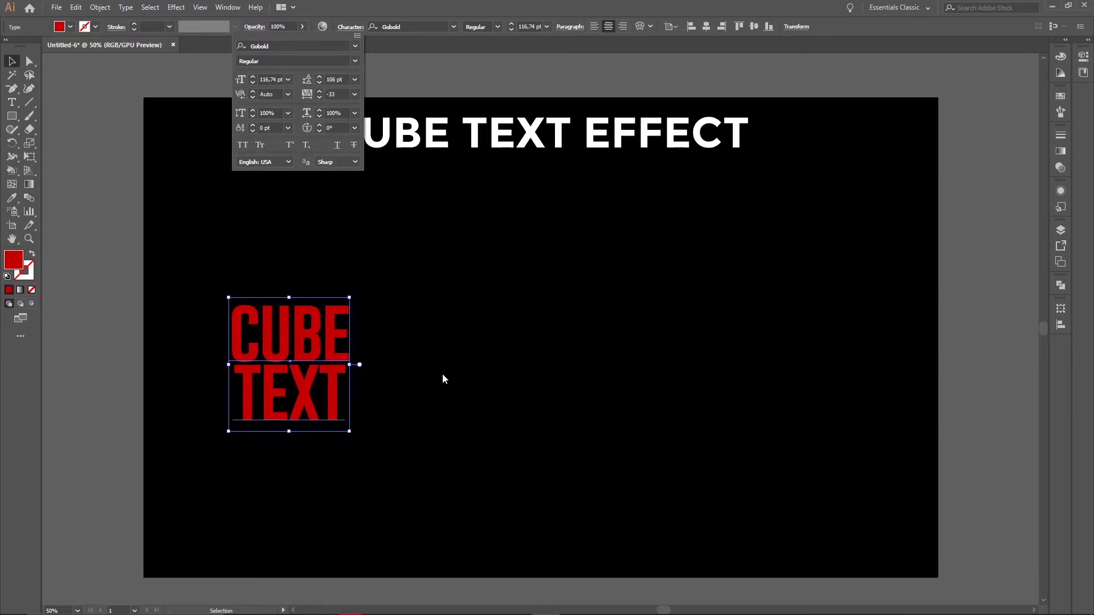
{"action": "left_click", "coordinate": [427, 360]}
Duplicate CUBE TEXT to its right and retype the copy as HEDY over GFX
{"action": "left_click_drag", "start_coordinate": [336, 399], "coordinate": [317, 369]}
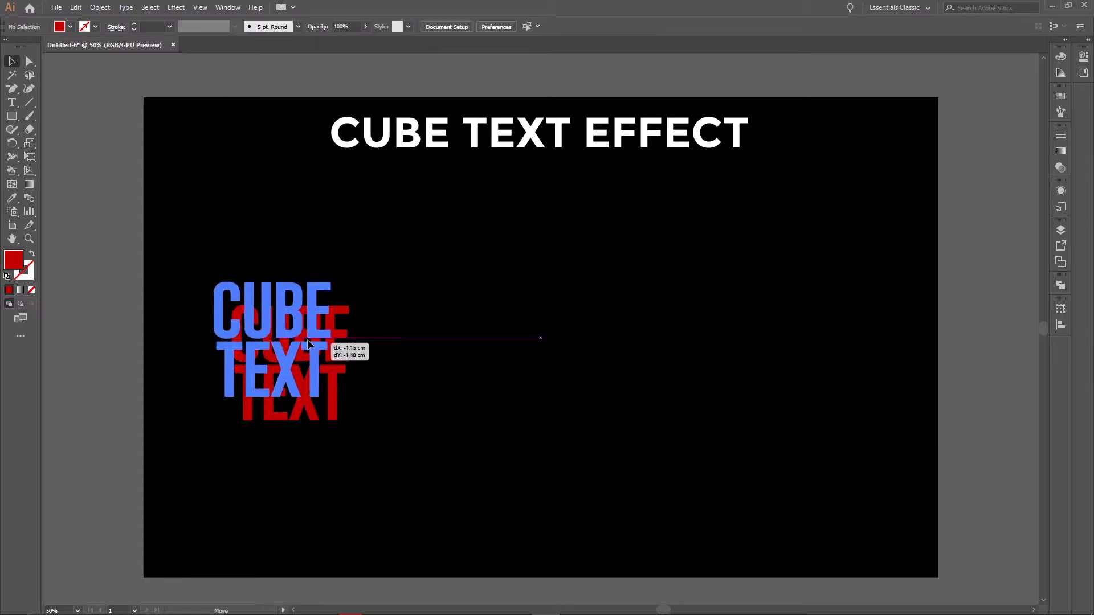
{"action": "mouse_move", "coordinate": [312, 317]}
{"action": "left_mouse_down"}
{"action": "mouse_move", "coordinate": [330, 374]}
{"action": "mouse_move", "coordinate": [487, 316]}
{"action": "mouse_move", "coordinate": [369, 292]}
{"action": "left_mouse_up"}
{"action": "key", "text": "t"}
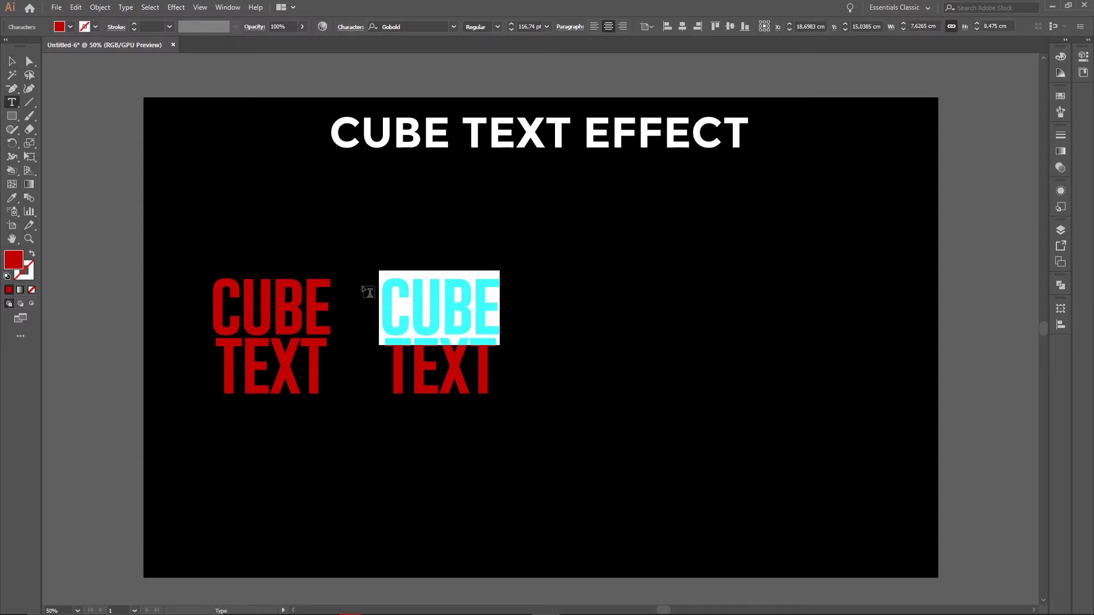
{"action": "type", "text": "HEDY"}
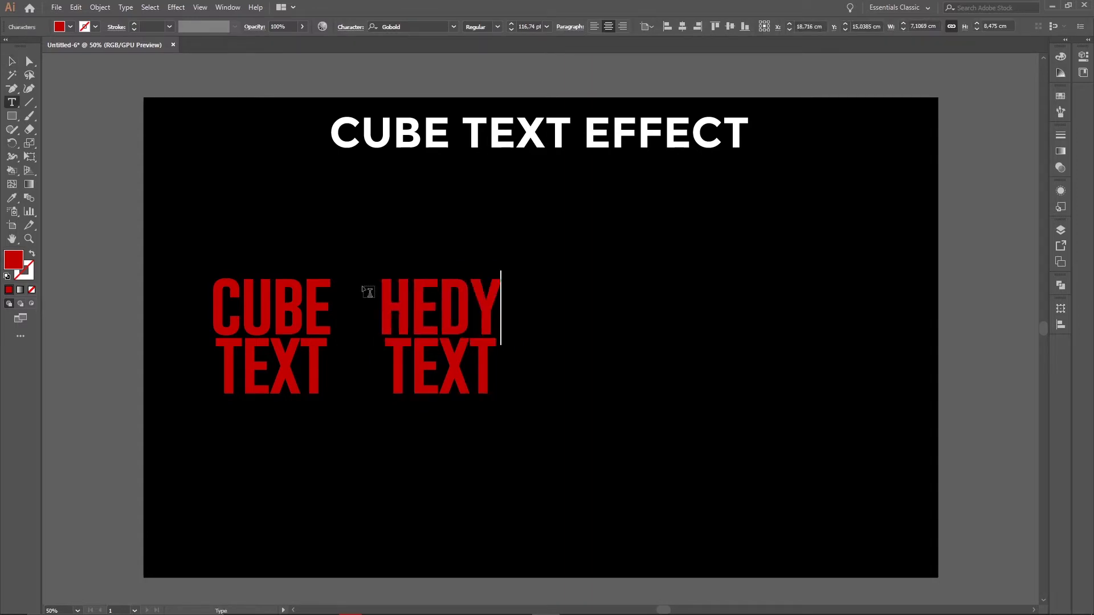
{"action": "key", "text": "Down"}
{"action": "key", "text": "BackSpace"}
{"action": "key", "text": "BackSpace"}
{"action": "key", "text": "BackSpace"}
{"action": "key", "text": "BackSpace"}
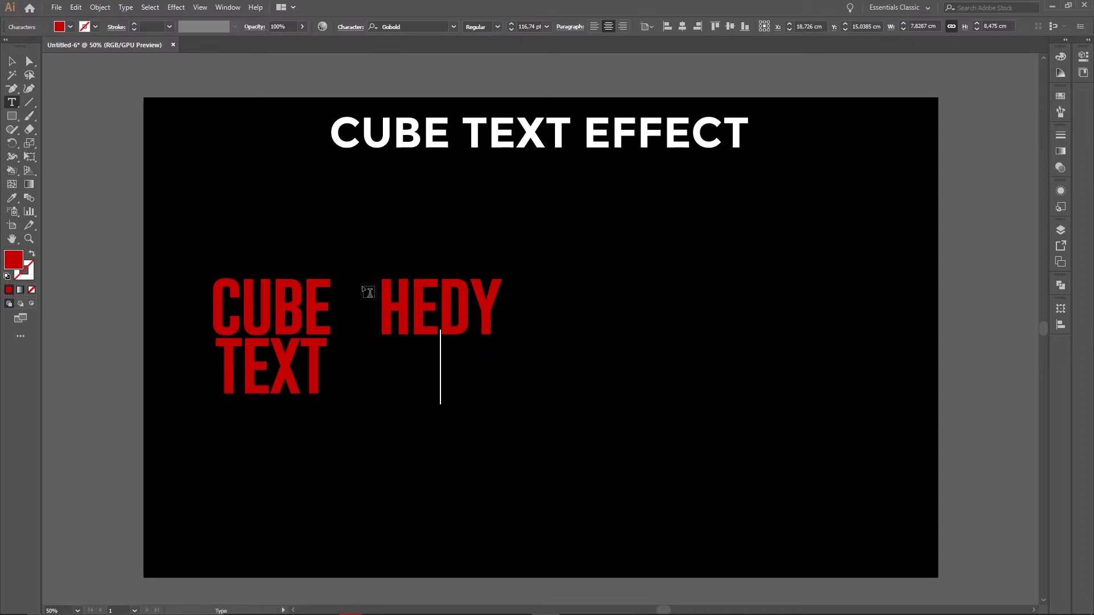
{"action": "type", "text": "G"}
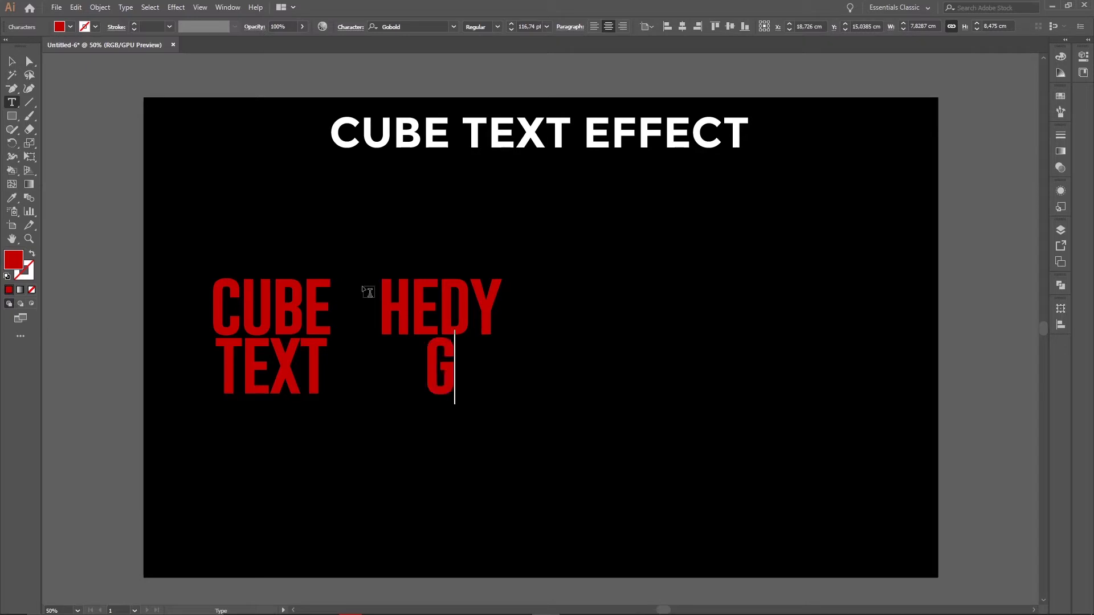
{"action": "type", "text": "F"}
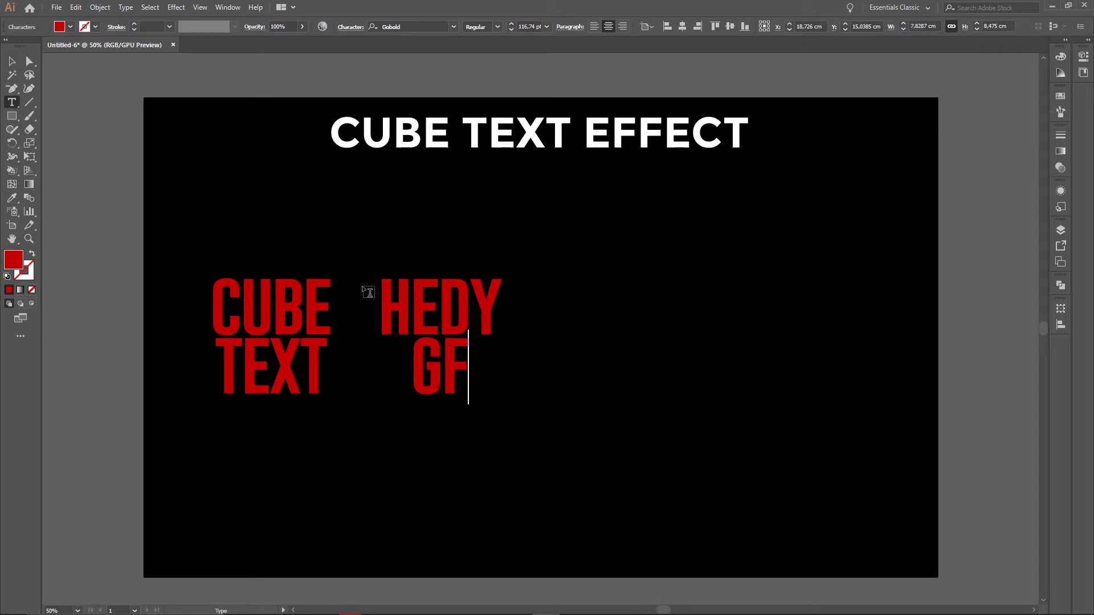
{"action": "type", "text": "X"}
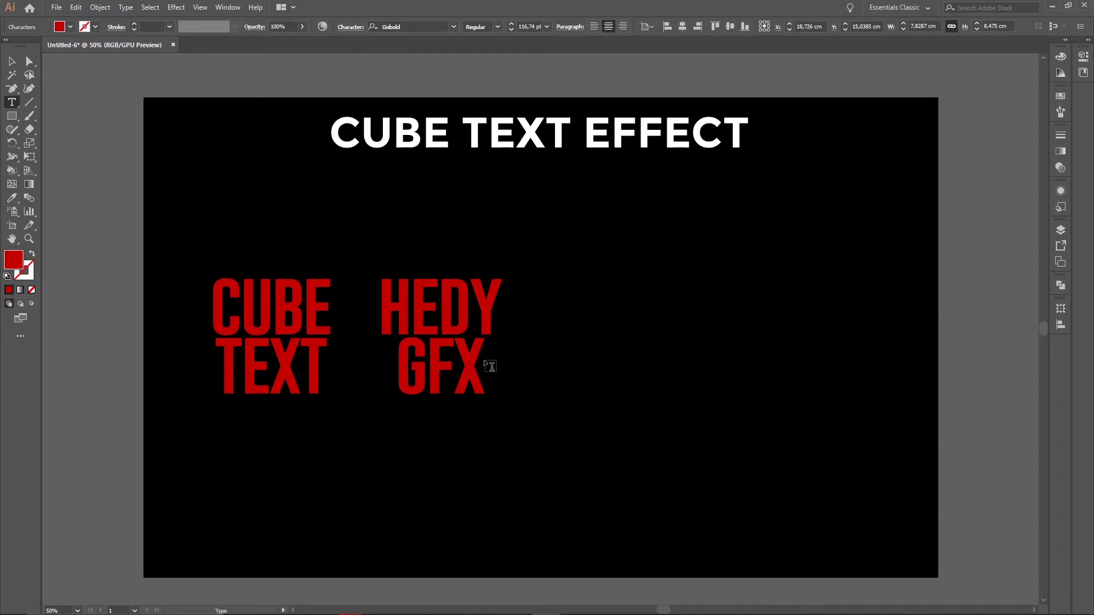
{"action": "double_click", "coordinate": [447, 356]}
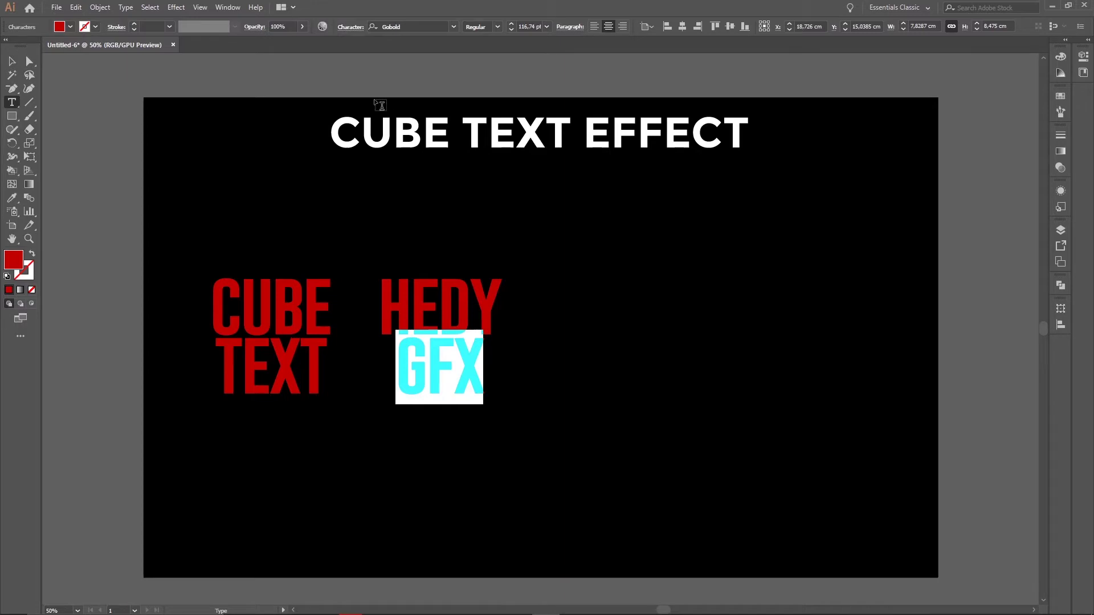
{"action": "left_click", "coordinate": [512, 23]}
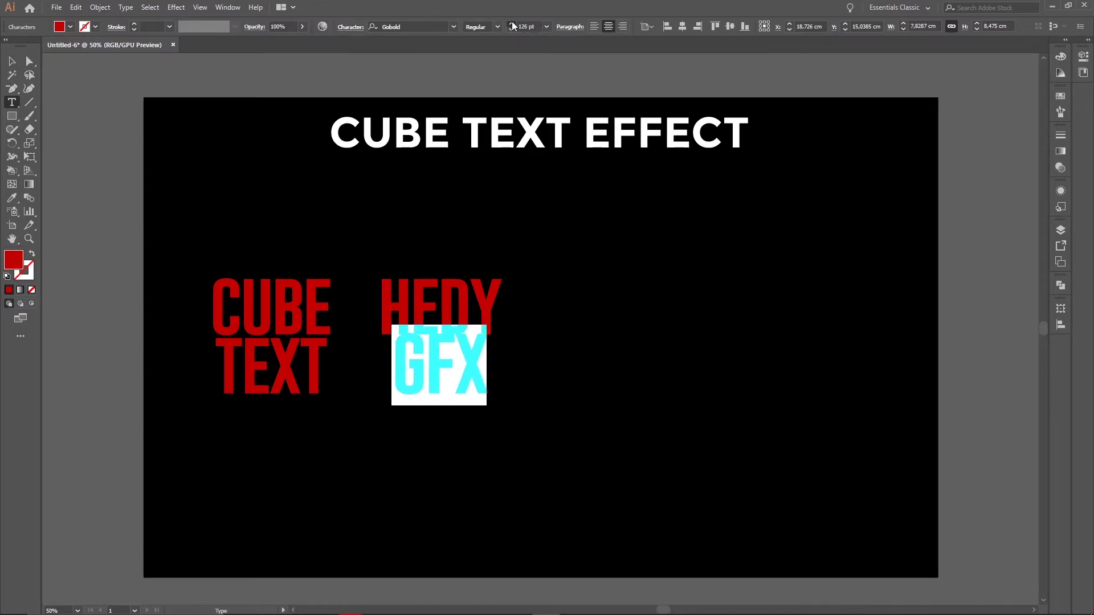
{"action": "left_click", "coordinate": [512, 23]}
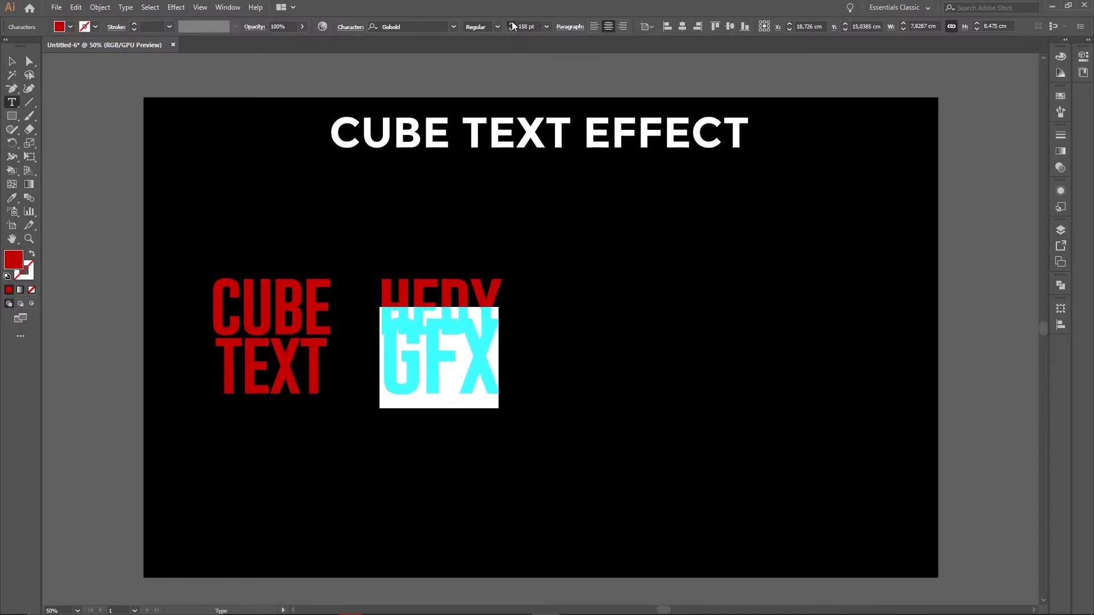
{"action": "left_click", "coordinate": [348, 29]}
{"action": "left_click", "coordinate": [319, 77]}
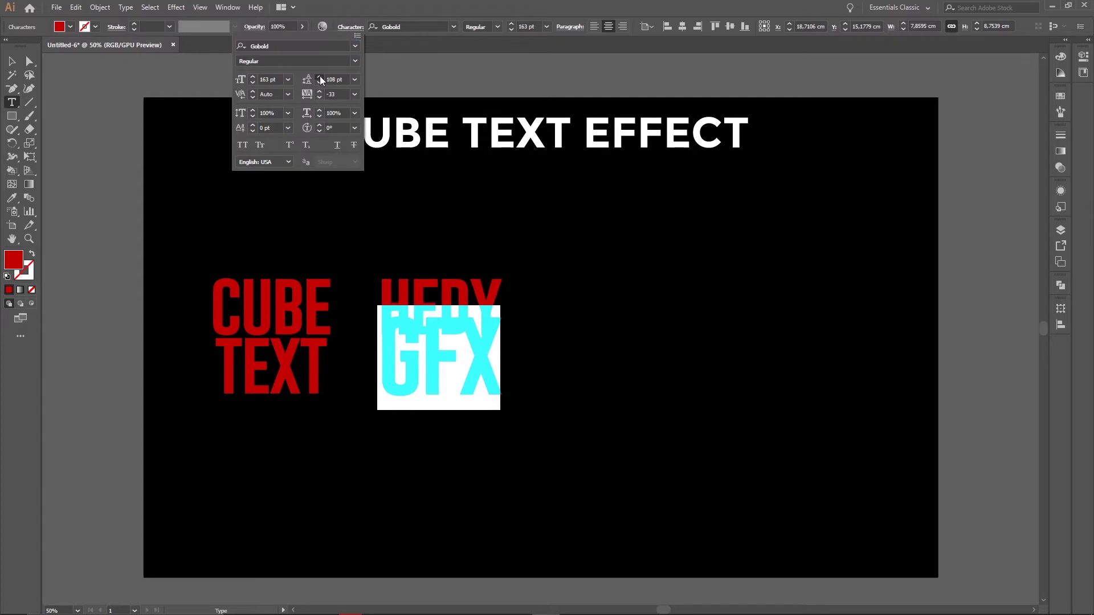
{"action": "left_click", "coordinate": [320, 77]}
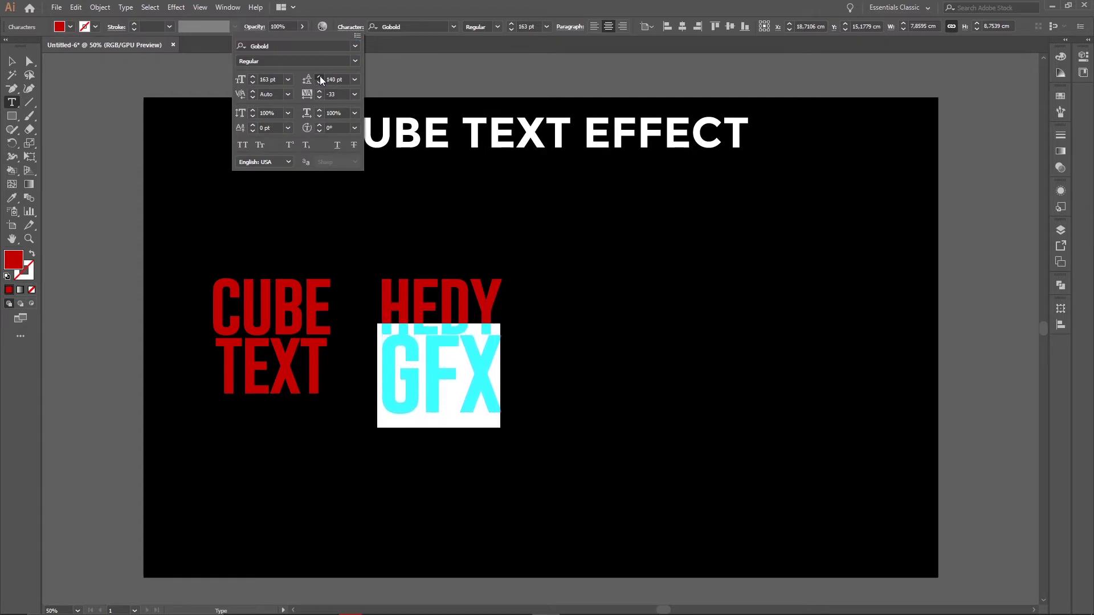
{"action": "left_click", "coordinate": [11, 61]}
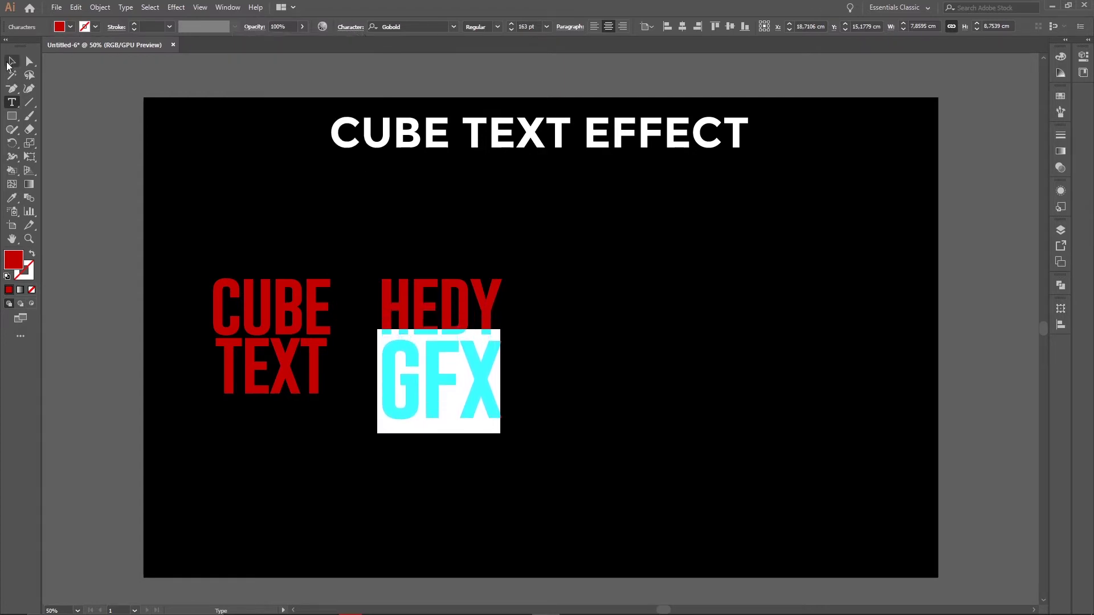
{"action": "double_click", "coordinate": [11, 61]}
{"action": "left_click", "coordinate": [155, 213]}
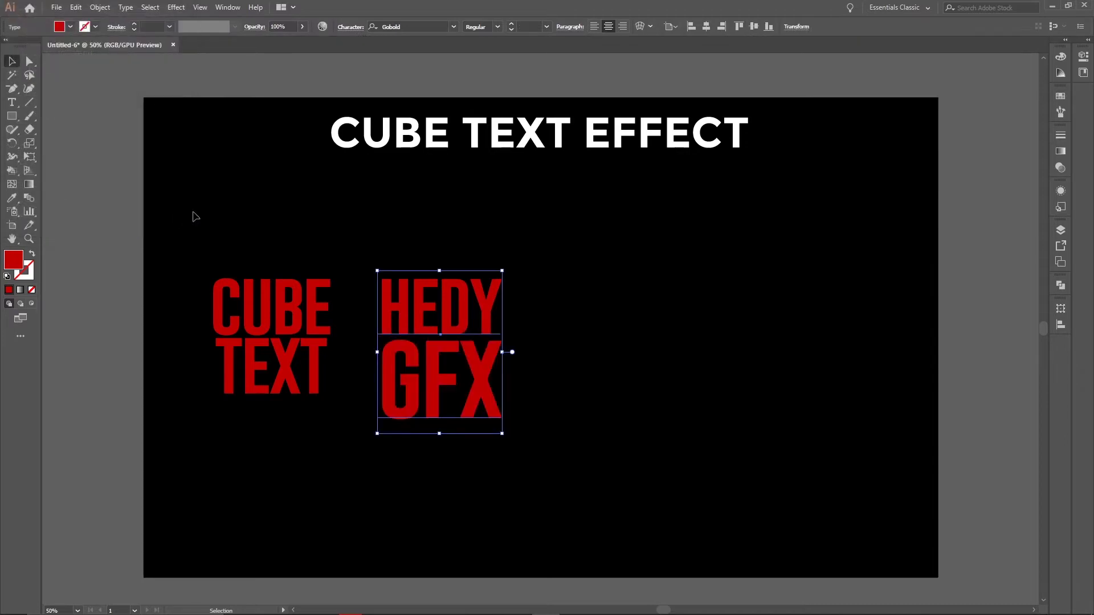
{"action": "left_click", "coordinate": [563, 358]}
{"action": "left_click_drag", "start_coordinate": [486, 354], "coordinate": [490, 336]}
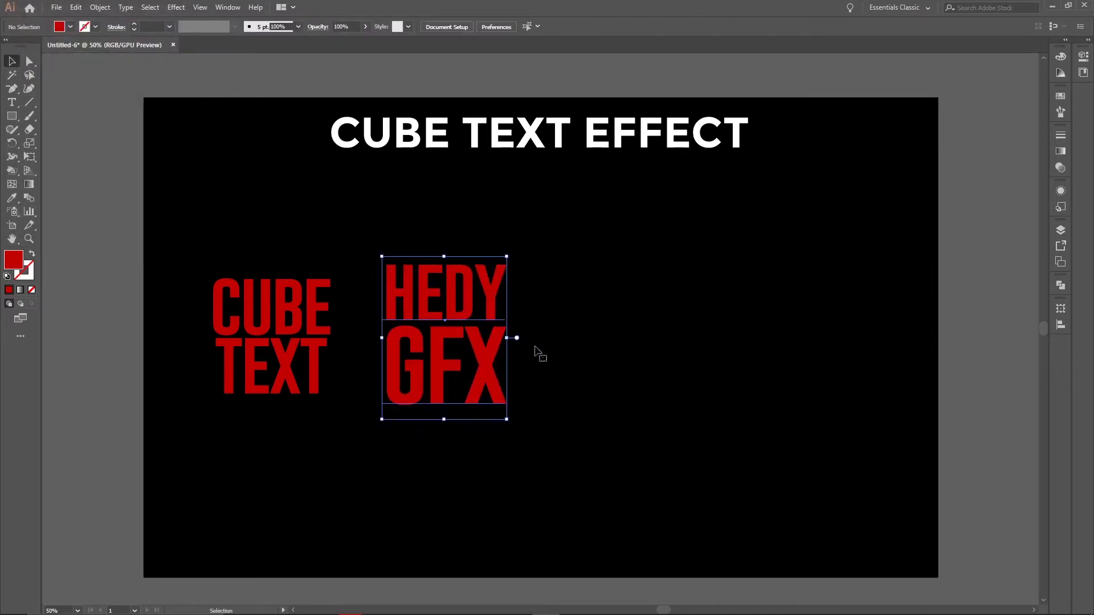
{"action": "left_click", "coordinate": [539, 352]}
{"action": "key", "text": "ctrl+z"}
{"action": "key", "text": "ctrl+z"}
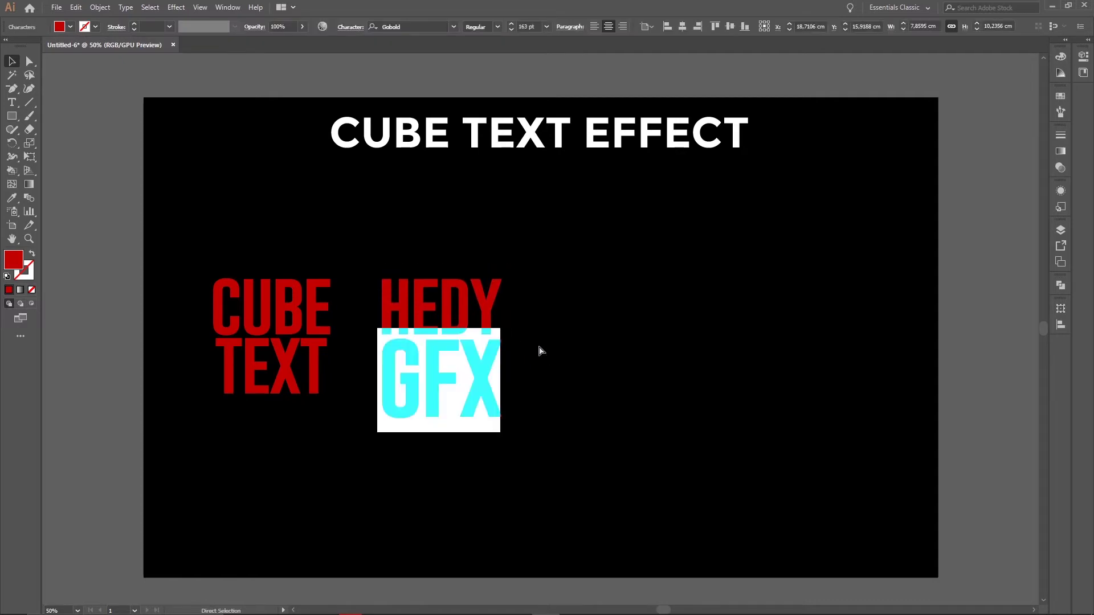
{"action": "key", "text": "ctrl+z"}
{"action": "key", "text": "ctrl+z"}
{"action": "key", "text": "ctrl+z"}
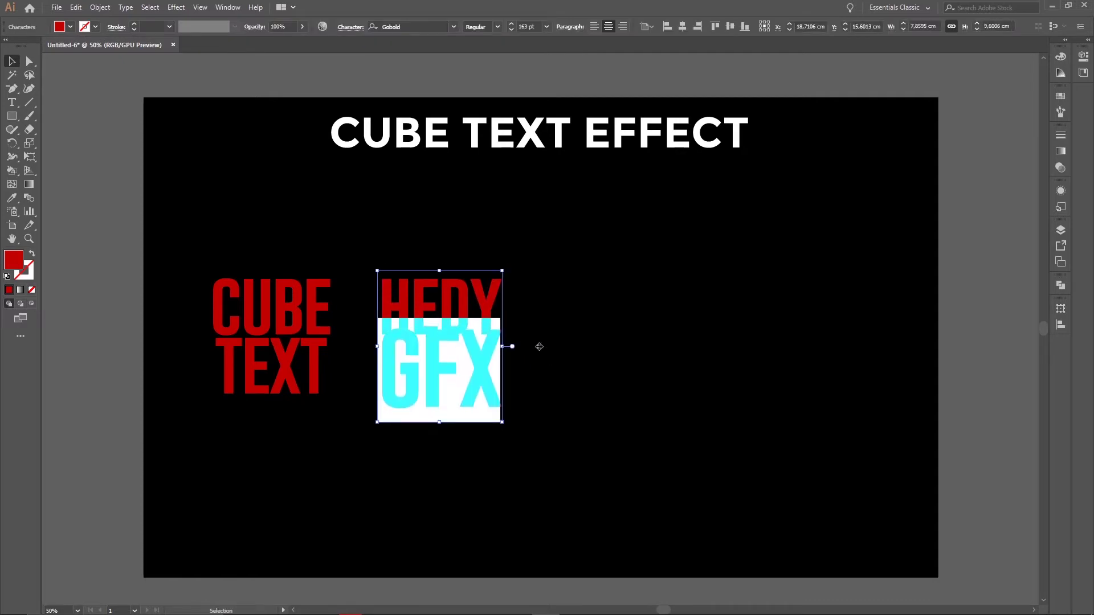
{"action": "key", "text": "ctrl+z"}
{"action": "key", "text": "i"}
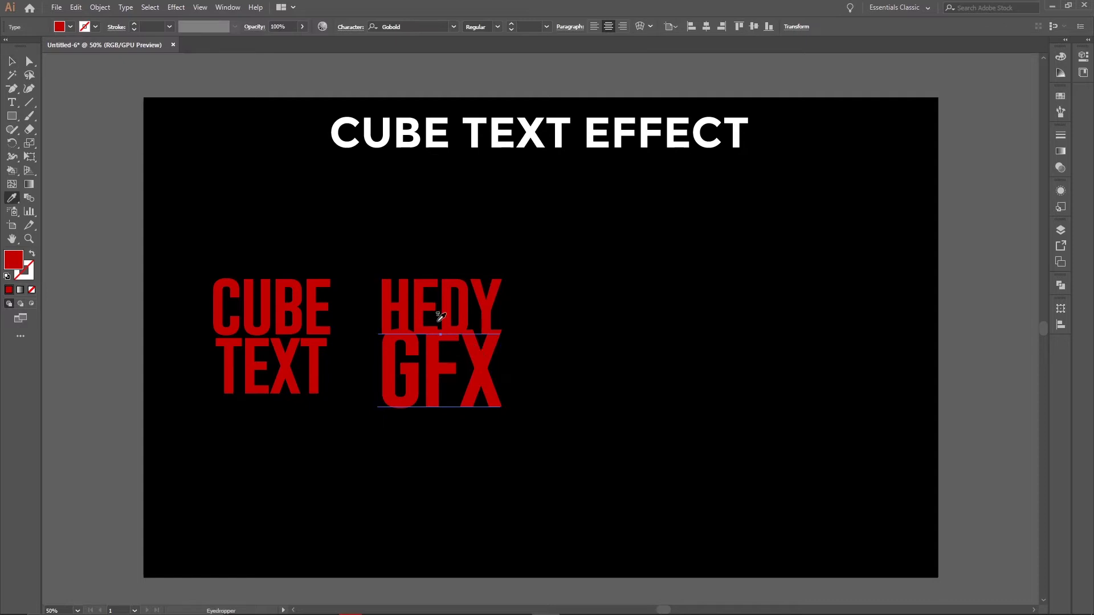
{"action": "left_click", "coordinate": [297, 293]}
Duplicate HEDY GFX further right and retype the copy as 100% over FREE
{"action": "key", "text": "v"}
{"action": "left_click", "coordinate": [553, 348]}
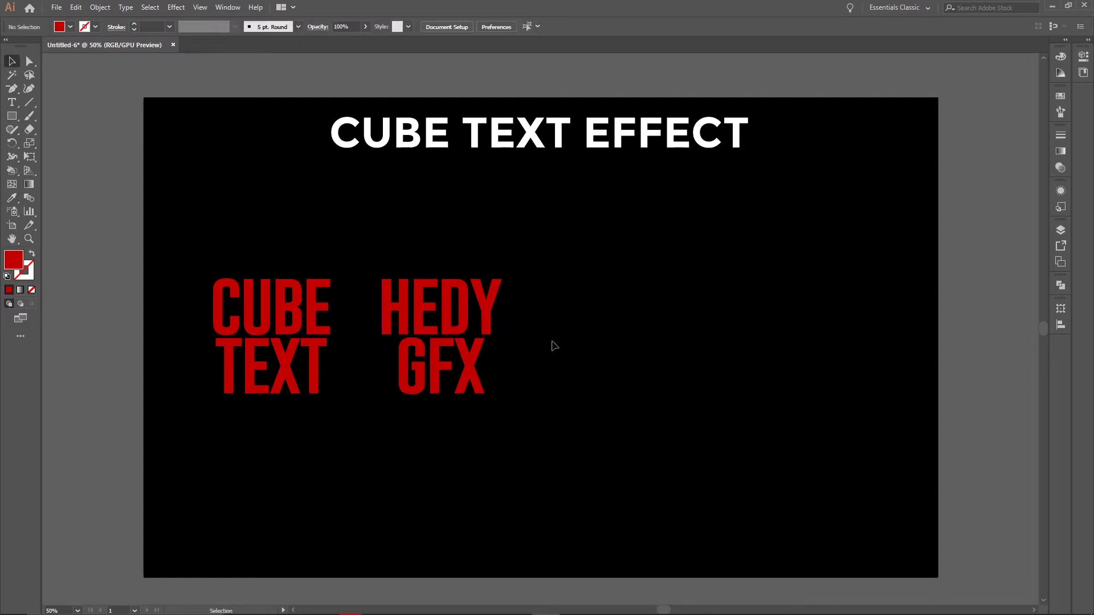
{"action": "left_click_drag", "start_coordinate": [483, 366], "coordinate": [497, 371]}
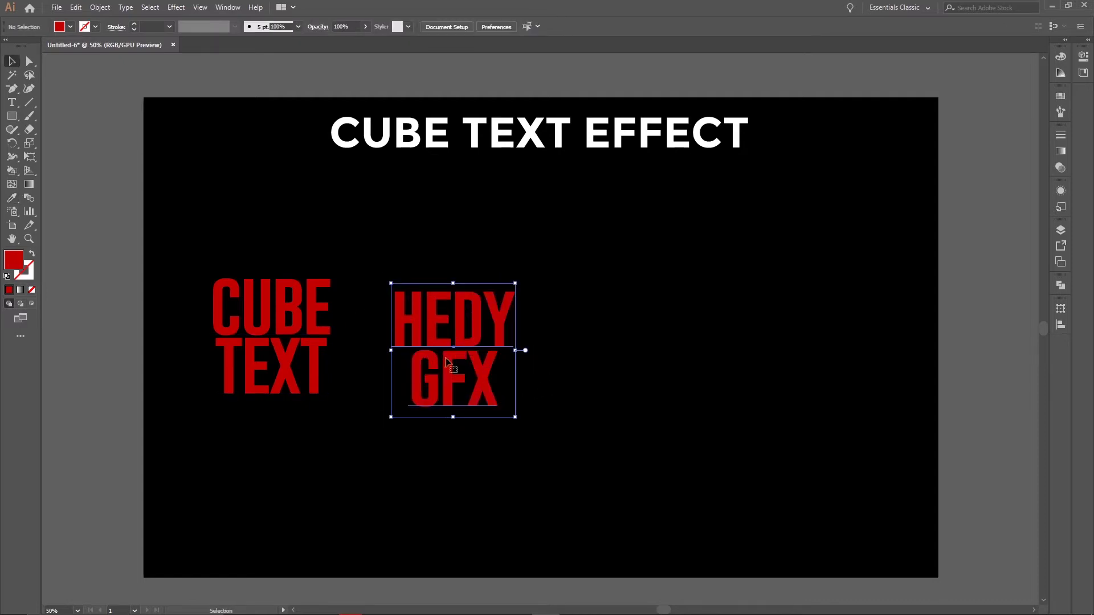
{"action": "mouse_move", "coordinate": [450, 327]}
{"action": "left_mouse_down"}
{"action": "mouse_move", "coordinate": [450, 306]}
{"action": "mouse_move", "coordinate": [668, 311]}
{"action": "mouse_move", "coordinate": [665, 301]}
{"action": "left_mouse_up"}
{"action": "key", "text": "t"}
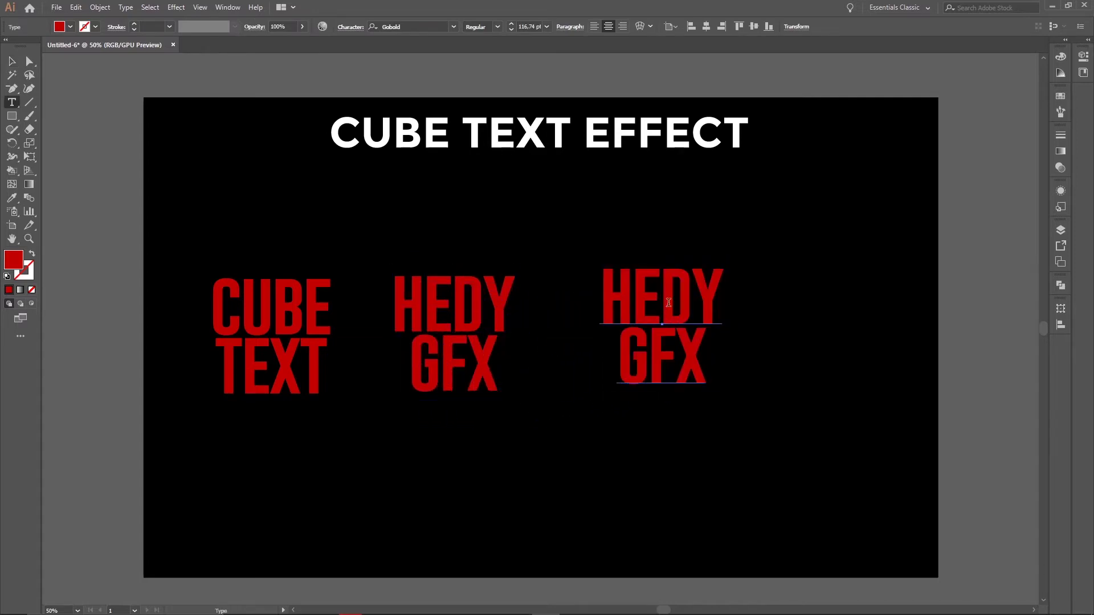
{"action": "left_click", "coordinate": [692, 292]}
{"action": "key", "text": "ctrl+a"}
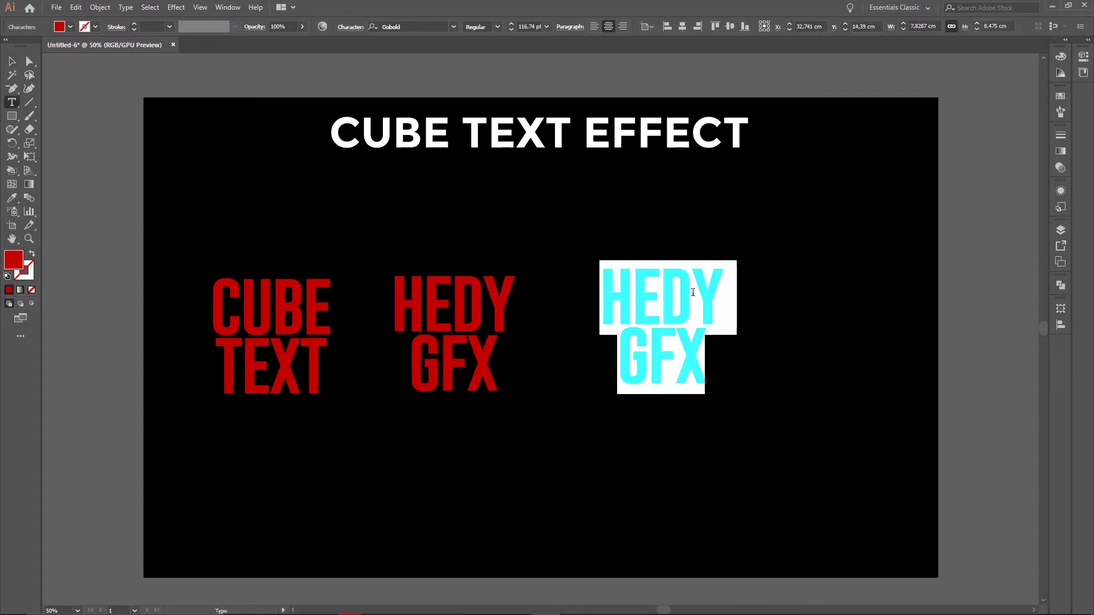
{"action": "type", "text": "100"}
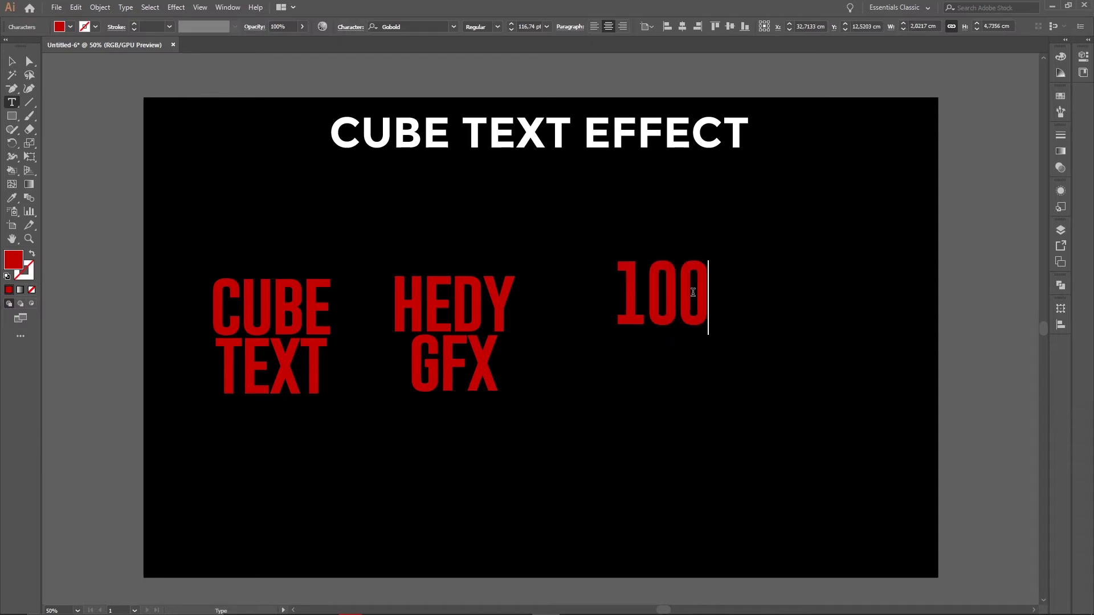
{"action": "type", "text": "%"}
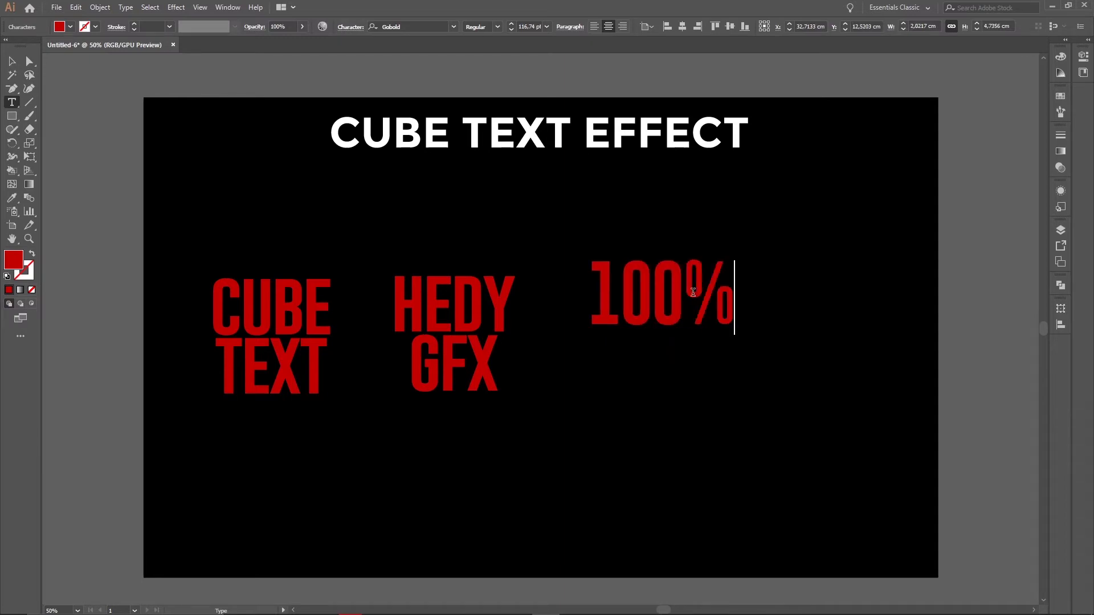
{"action": "key", "text": "Return"}
{"action": "type", "text": "FREE"}
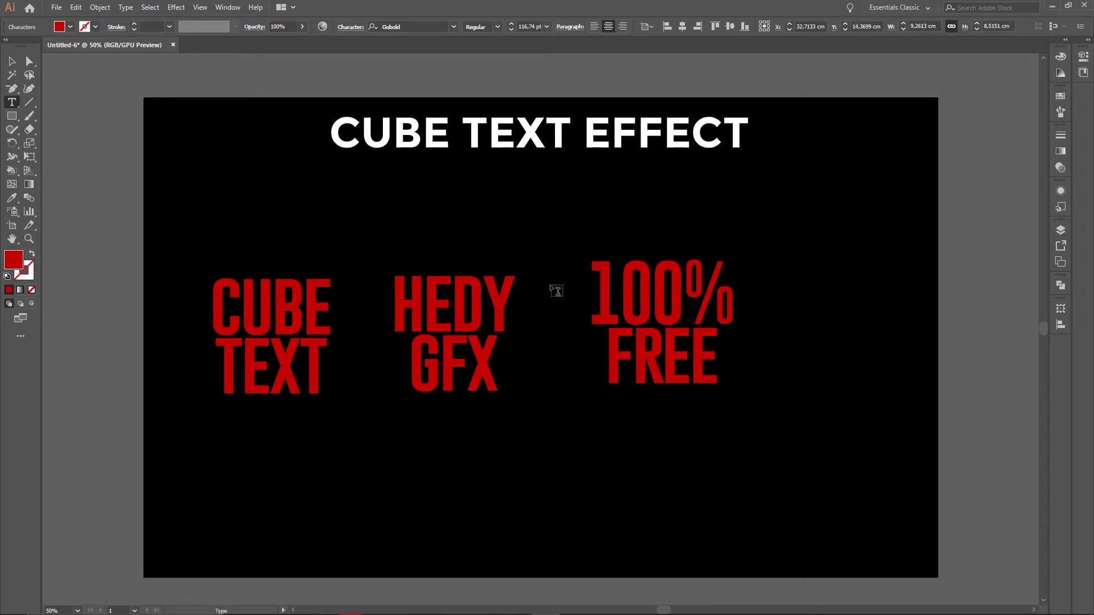
Enlarge the FREE line to 158 pt
{"action": "left_click_drag", "start_coordinate": [715, 346], "coordinate": [541, 361]}
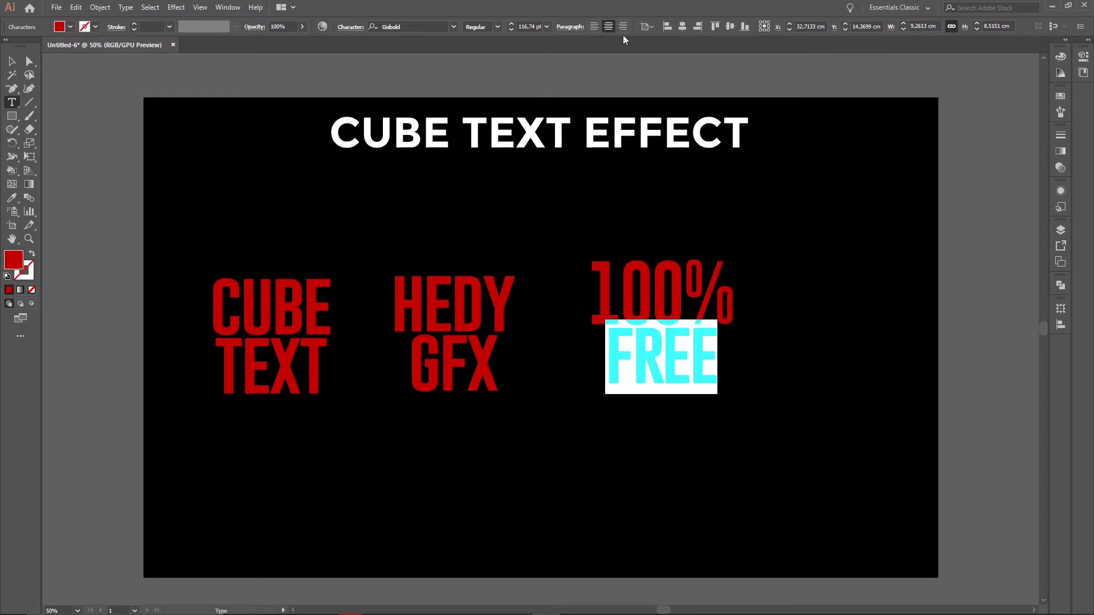
{"action": "left_click", "coordinate": [513, 25]}
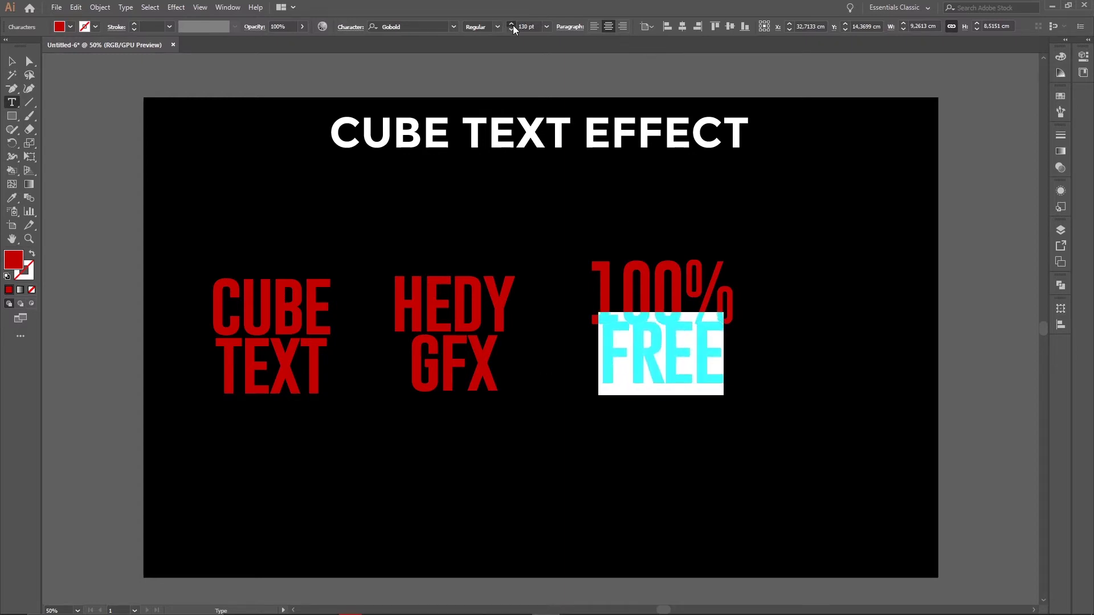
{"action": "left_click", "coordinate": [513, 25]}
{"action": "left_click", "coordinate": [512, 24]}
{"action": "left_click", "coordinate": [512, 24]}
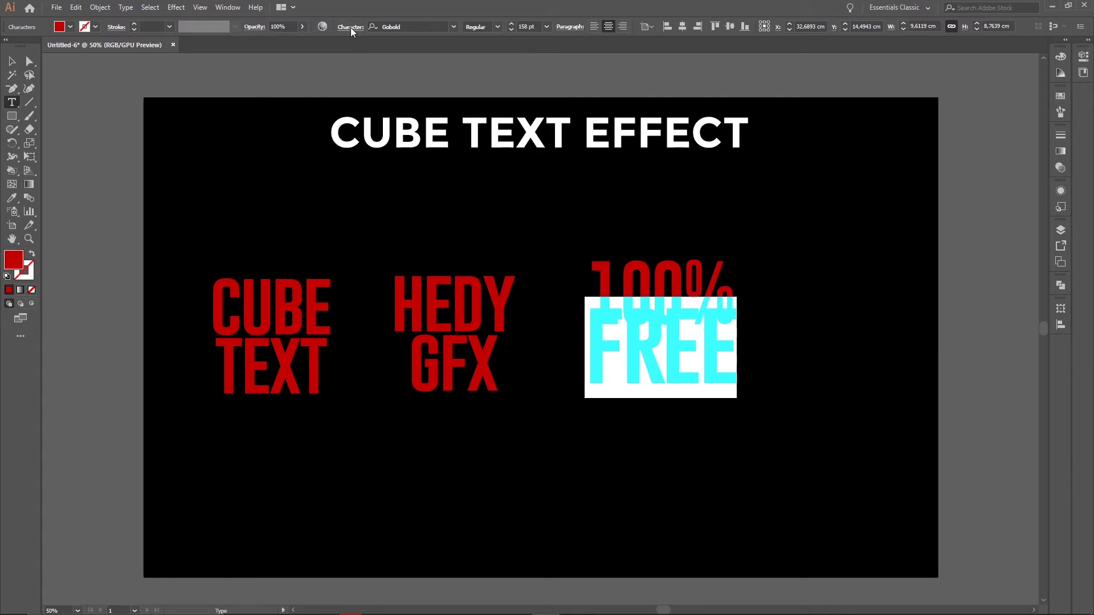
Increase the leading below 100% and nudge the 100% FREE block lower
{"action": "left_click", "coordinate": [350, 27]}
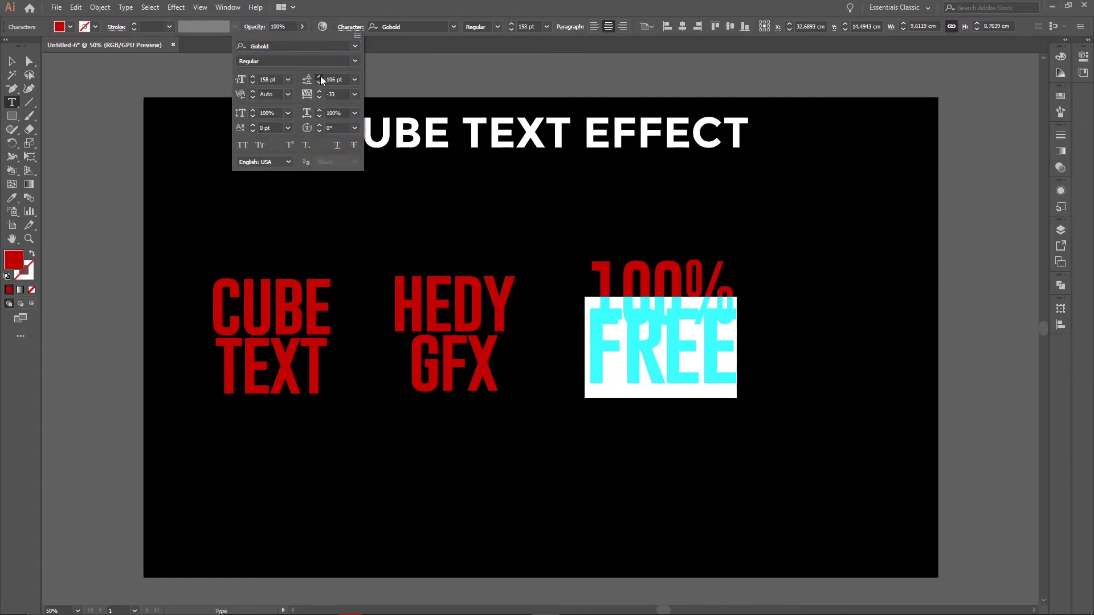
{"action": "left_click_drag", "start_coordinate": [320, 76], "coordinate": [320, 76]}
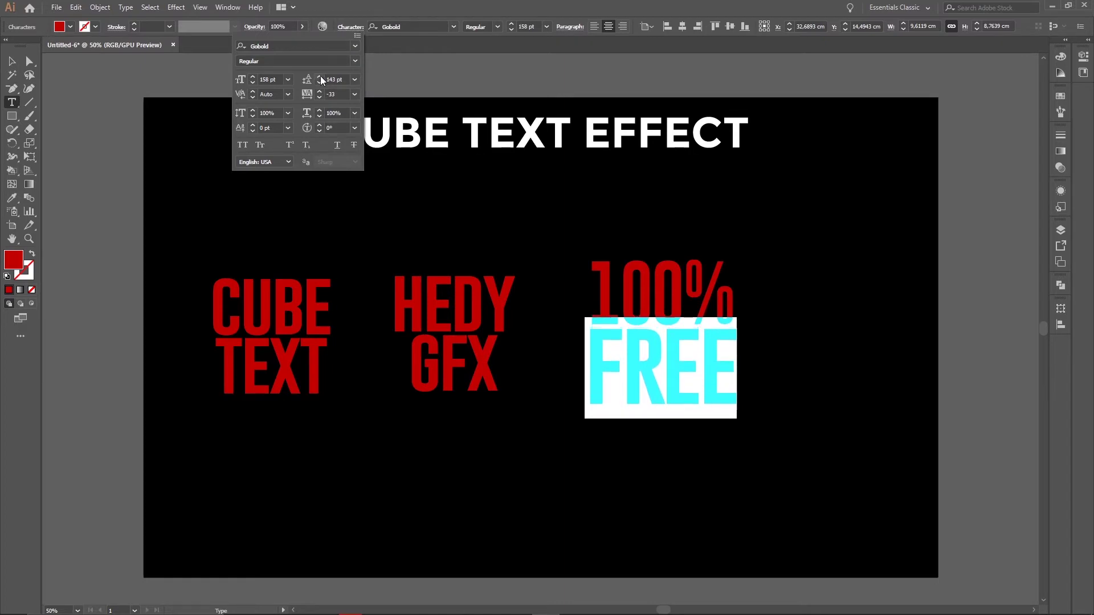
{"action": "key", "text": "Escape"}
{"action": "key", "text": "Escape"}
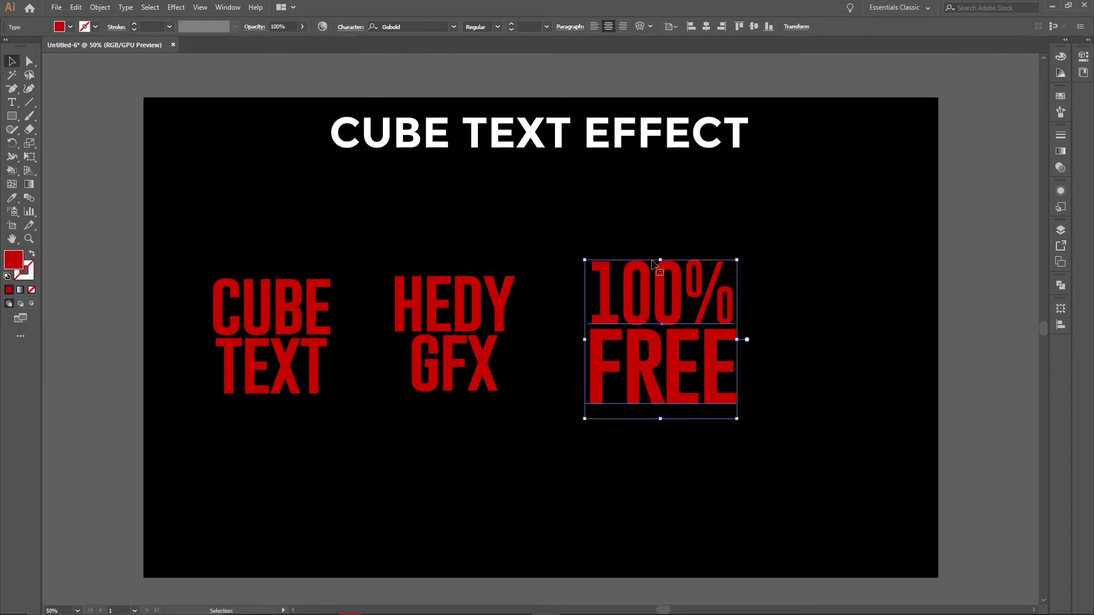
{"action": "left_click", "coordinate": [692, 234]}
{"action": "left_click_drag", "start_coordinate": [686, 295], "coordinate": [675, 330]}
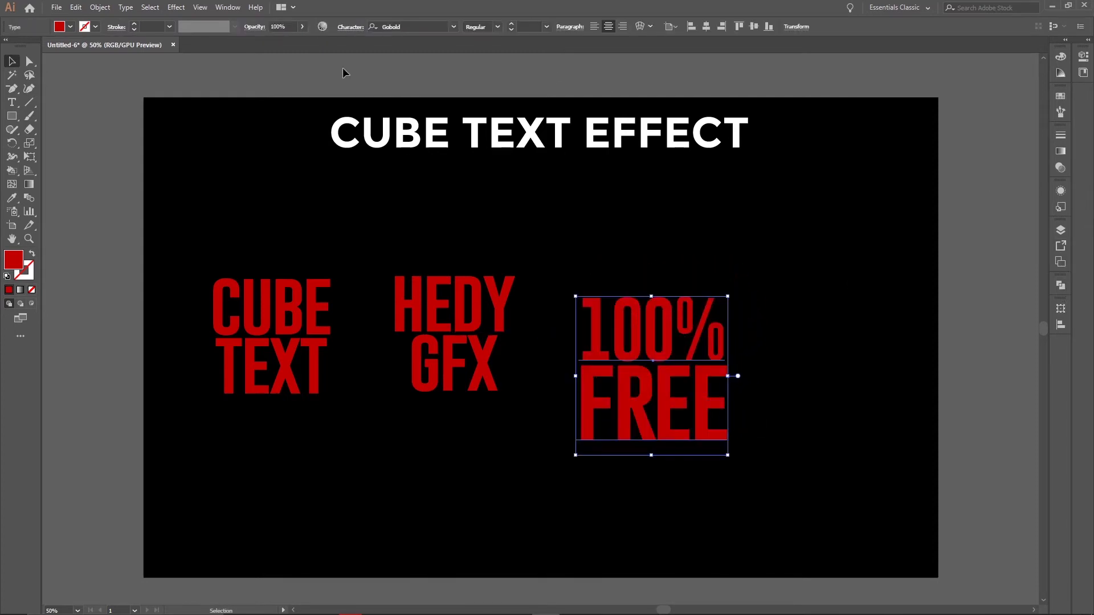
Save 100% FREE, HEDY GFX and CUBE TEXT as new symbols in the Symbols panel
{"action": "left_click", "coordinate": [228, 6]}
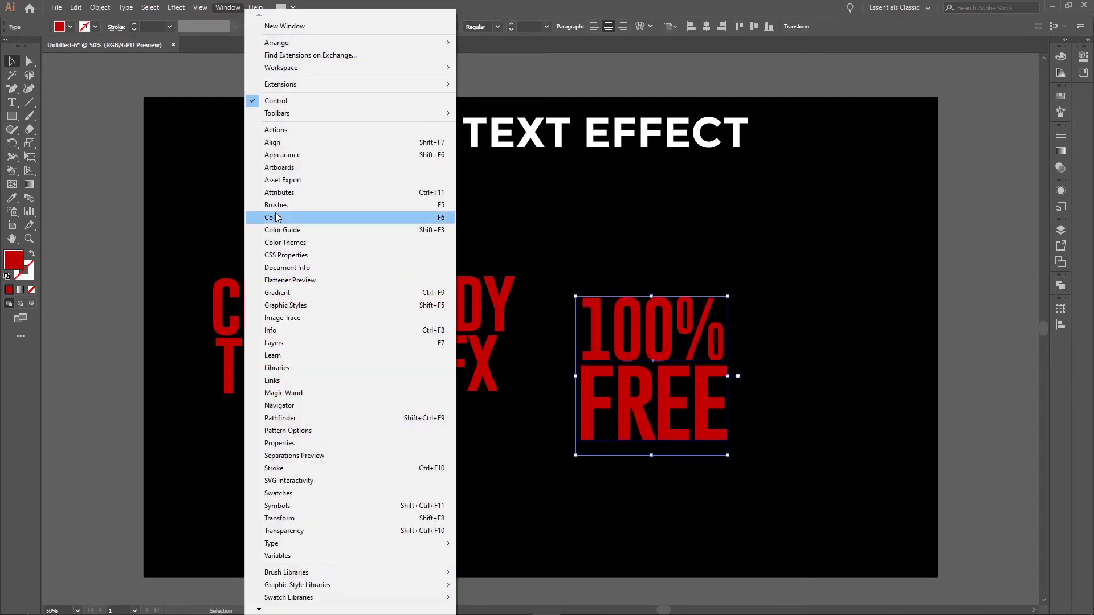
{"action": "left_click", "coordinate": [288, 510]}
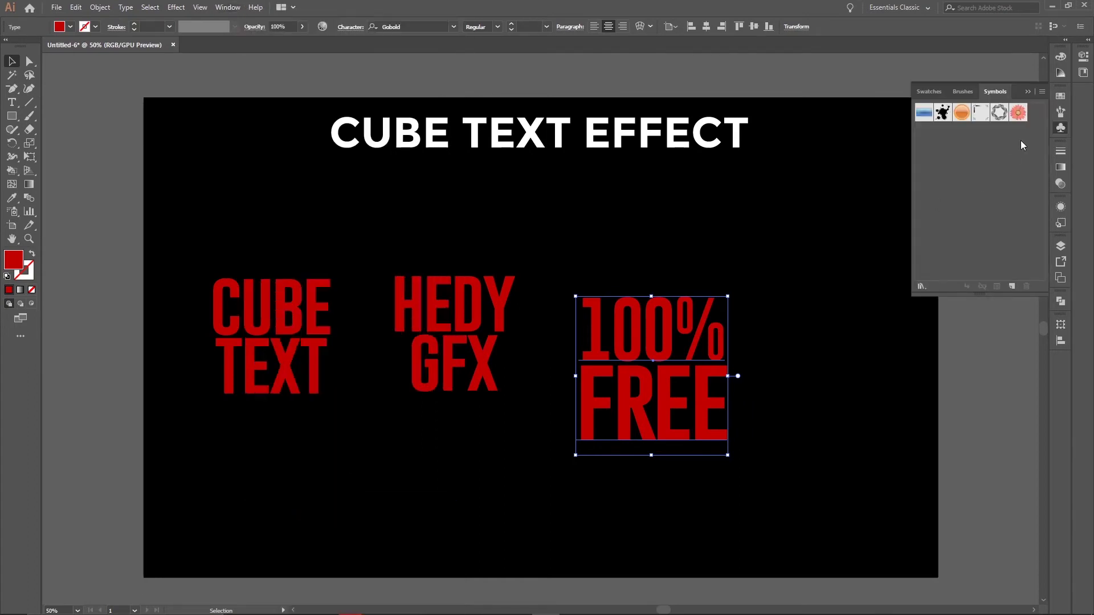
{"action": "left_click_drag", "start_coordinate": [666, 348], "coordinate": [999, 187]}
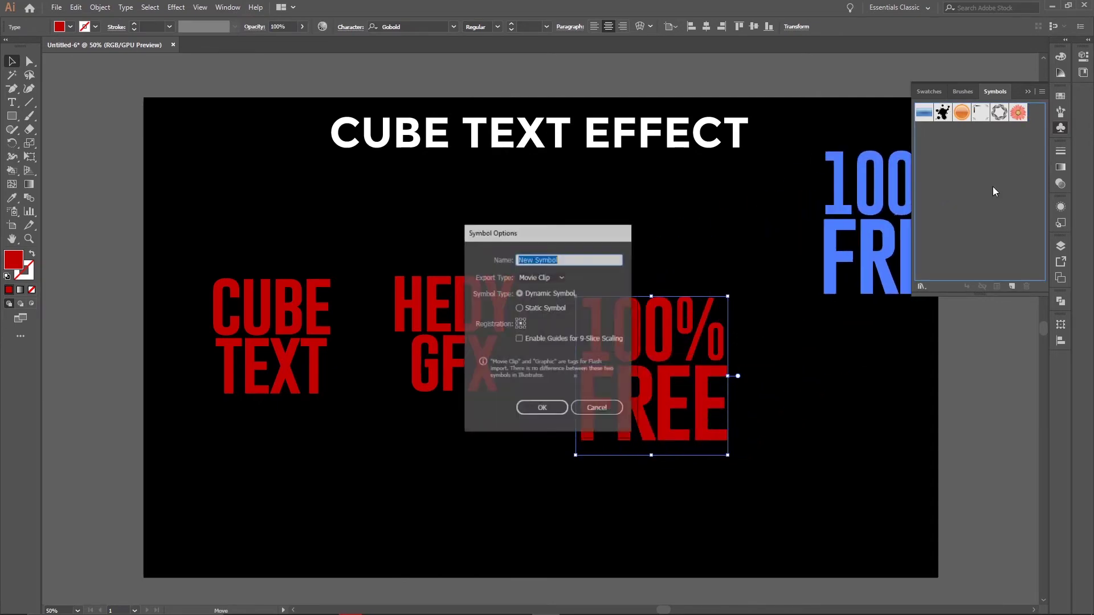
{"action": "left_click", "coordinate": [540, 408]}
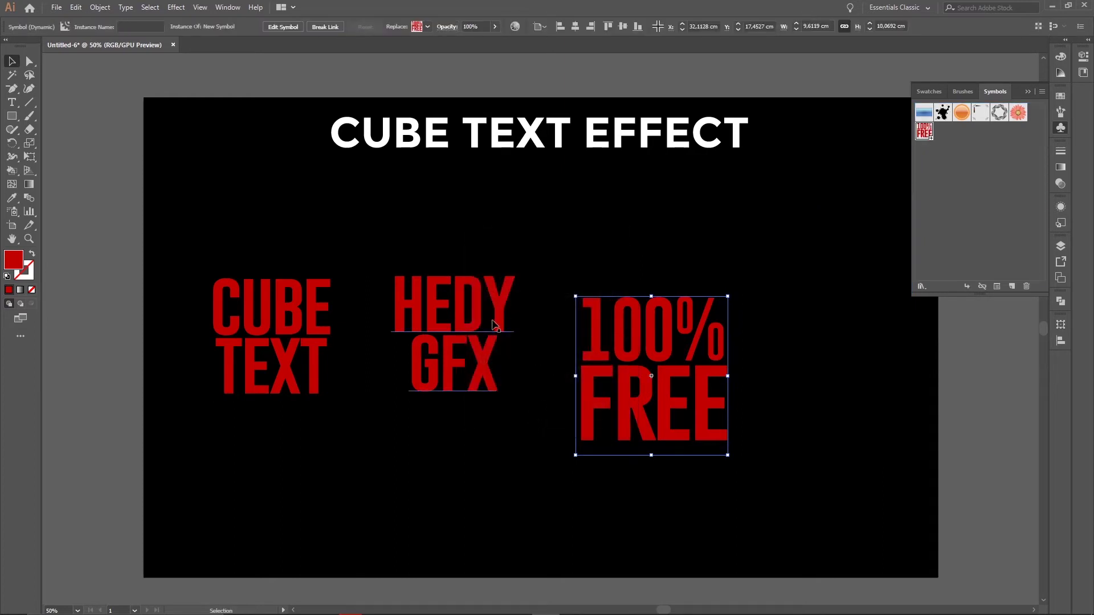
{"action": "mouse_move", "coordinate": [493, 325]}
{"action": "left_mouse_down"}
{"action": "mouse_move", "coordinate": [977, 212]}
{"action": "mouse_move", "coordinate": [982, 182]}
{"action": "left_mouse_up"}
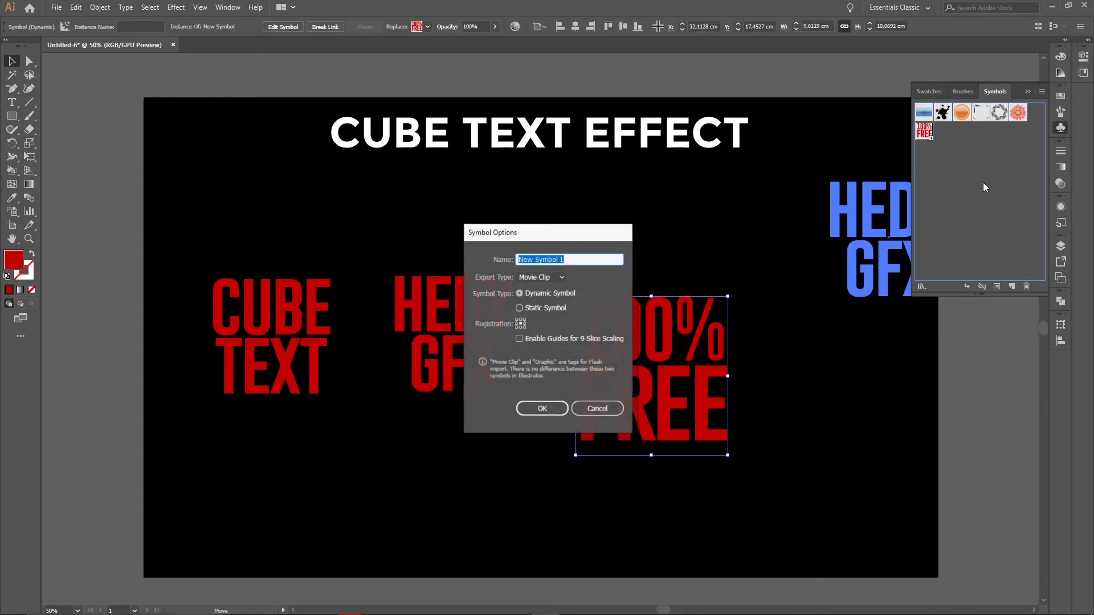
{"action": "left_click", "coordinate": [551, 410]}
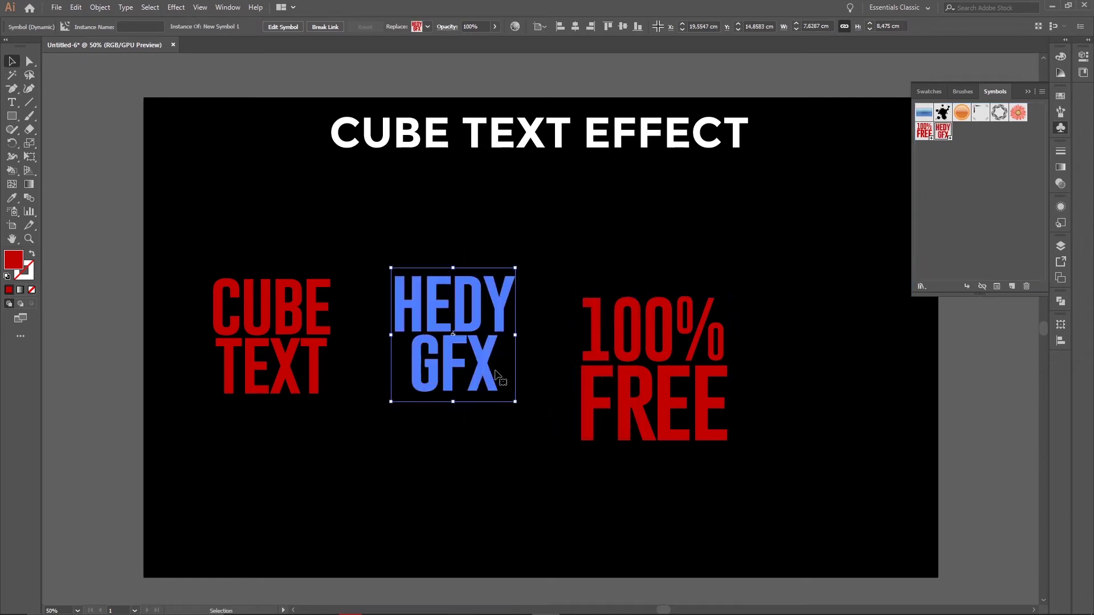
{"action": "mouse_move", "coordinate": [314, 291]}
{"action": "left_mouse_down"}
{"action": "mouse_move", "coordinate": [969, 194]}
{"action": "mouse_move", "coordinate": [972, 178]}
{"action": "left_mouse_up"}
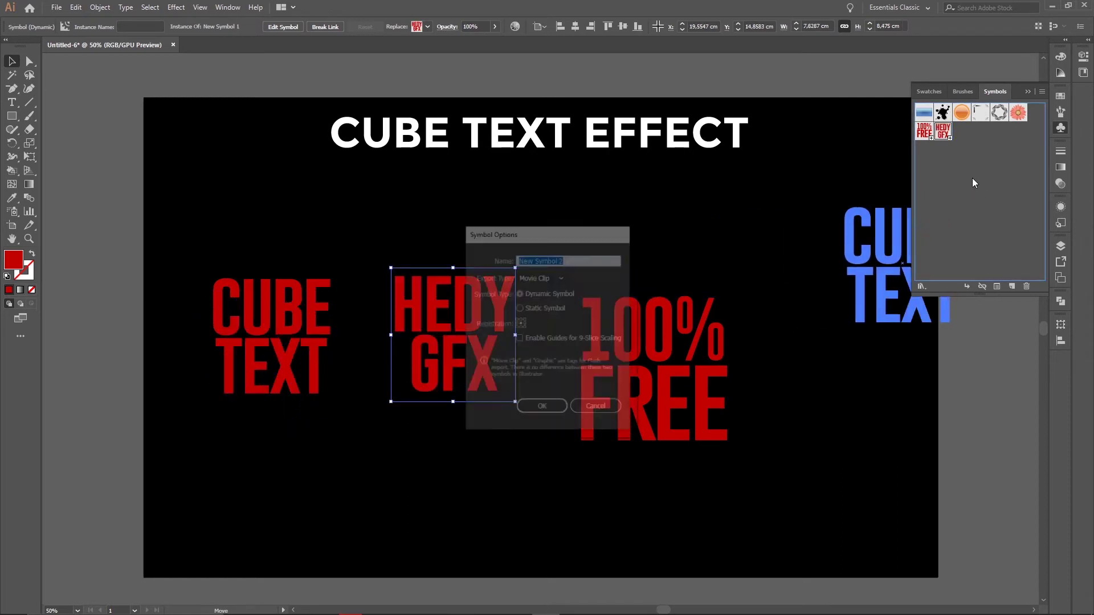
{"action": "left_click", "coordinate": [549, 407]}
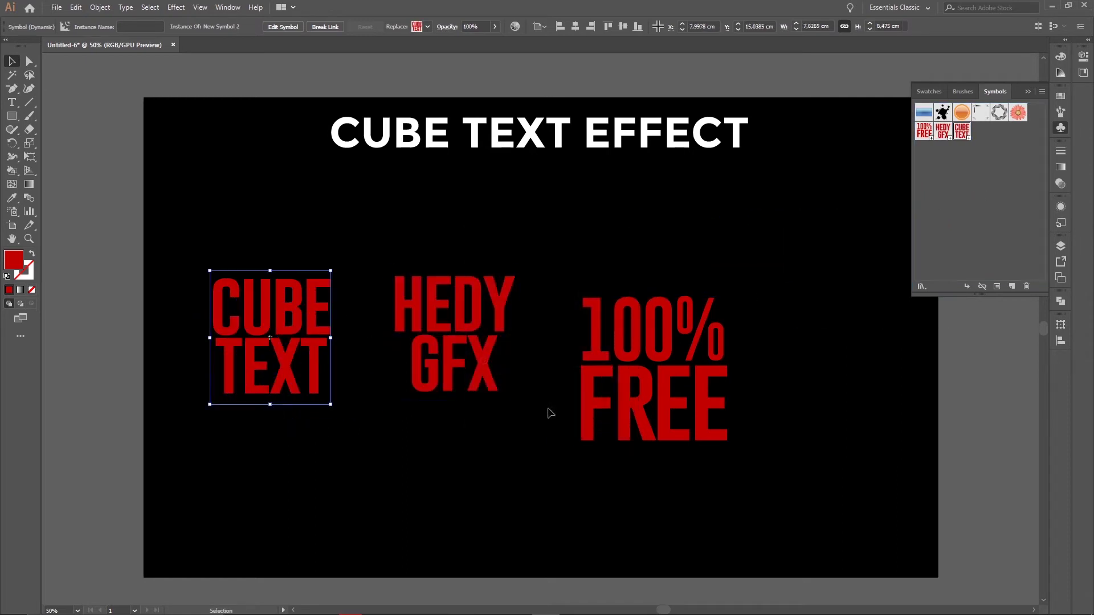
{"action": "left_click_drag", "start_coordinate": [781, 265], "coordinate": [191, 455]}
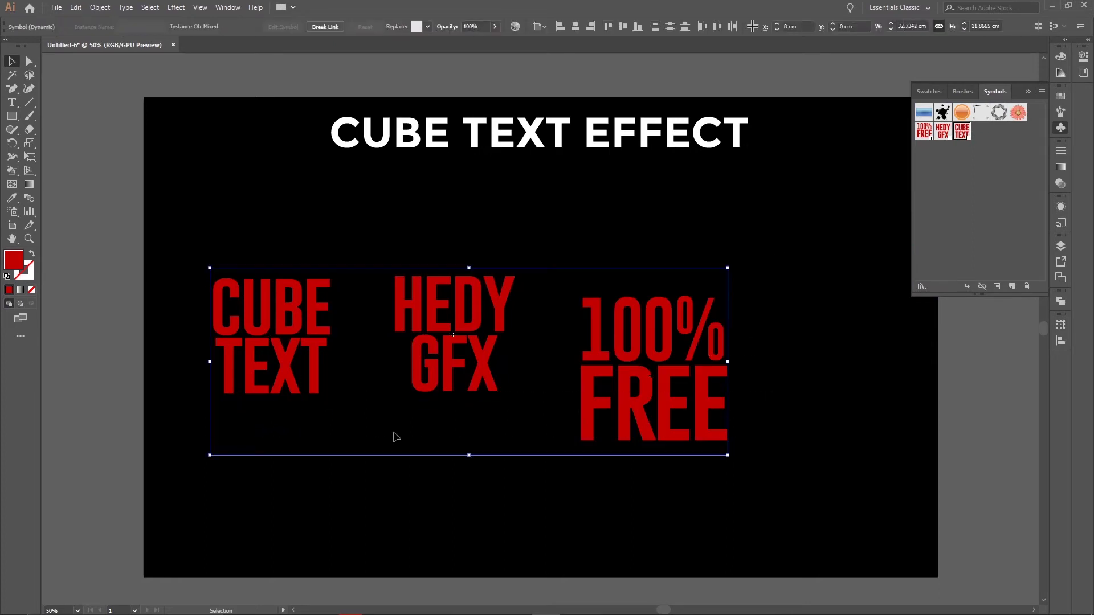
Move the three symbols off the artboard to the lower left and draw a red square mid-artboard
{"action": "left_click_drag", "start_coordinate": [659, 378], "coordinate": [689, 364]}
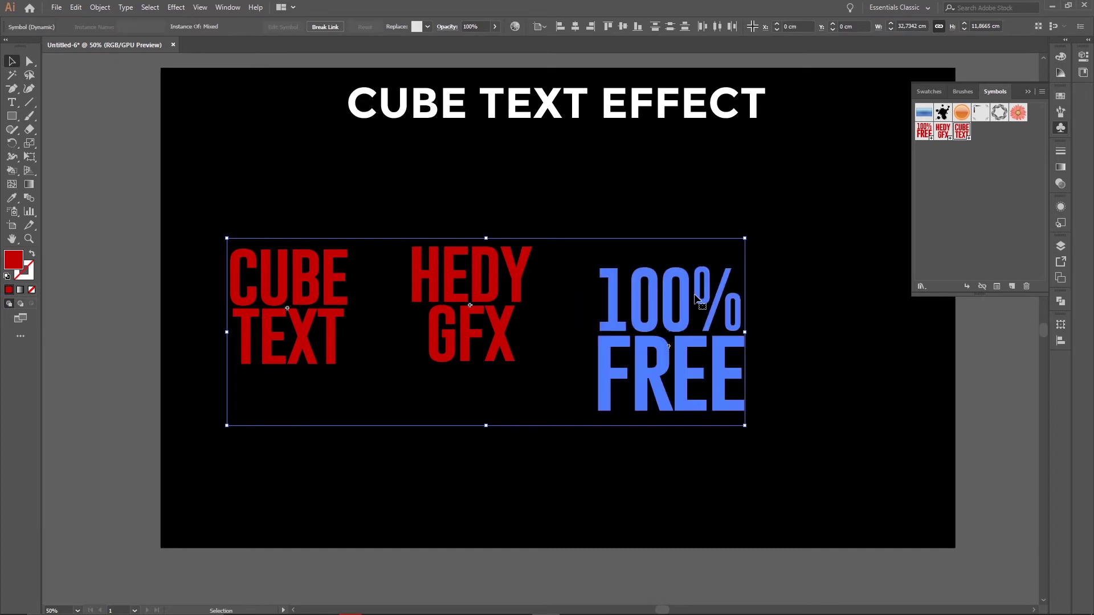
{"action": "mouse_move", "coordinate": [674, 310]}
{"action": "left_mouse_down"}
{"action": "mouse_move", "coordinate": [111, 499]}
{"action": "mouse_move", "coordinate": [148, 470]}
{"action": "left_mouse_up"}
{"action": "left_click", "coordinate": [525, 308]}
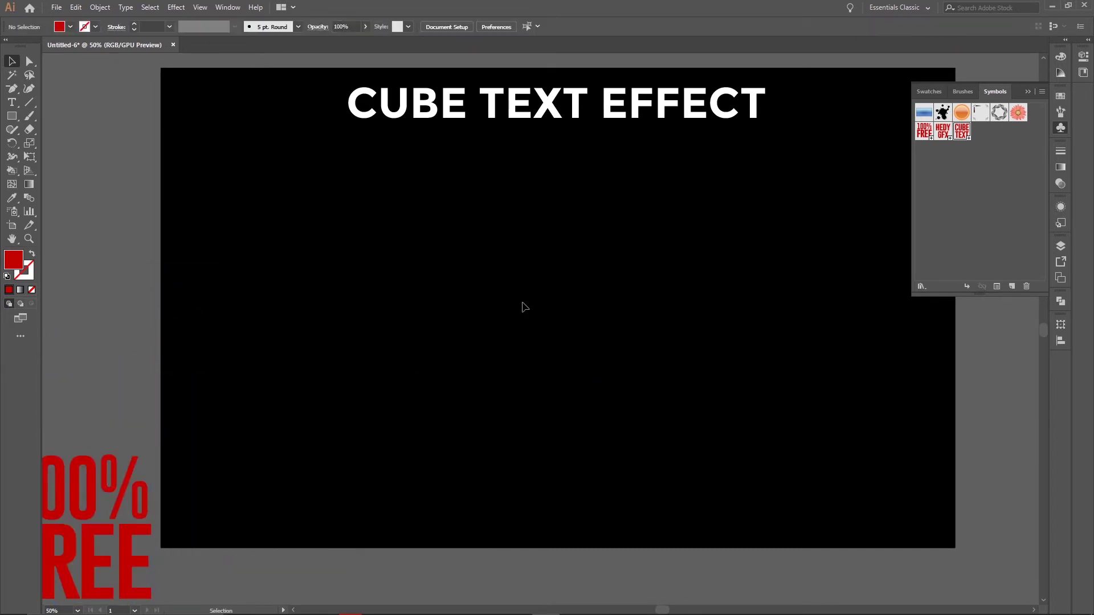
{"action": "left_click", "coordinate": [12, 116]}
{"action": "left_click_drag", "start_coordinate": [446, 239], "coordinate": [621, 397]}
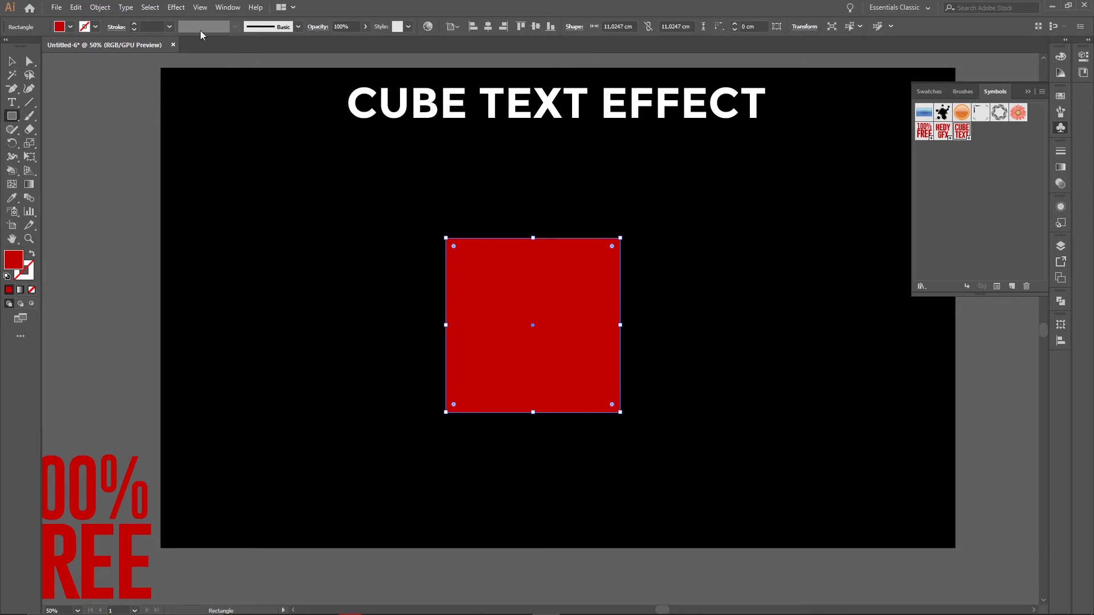
Apply 3D Extrude & Bevel to the square with preview, 350 pt depth and a new rotation
{"action": "left_click", "coordinate": [177, 7]}
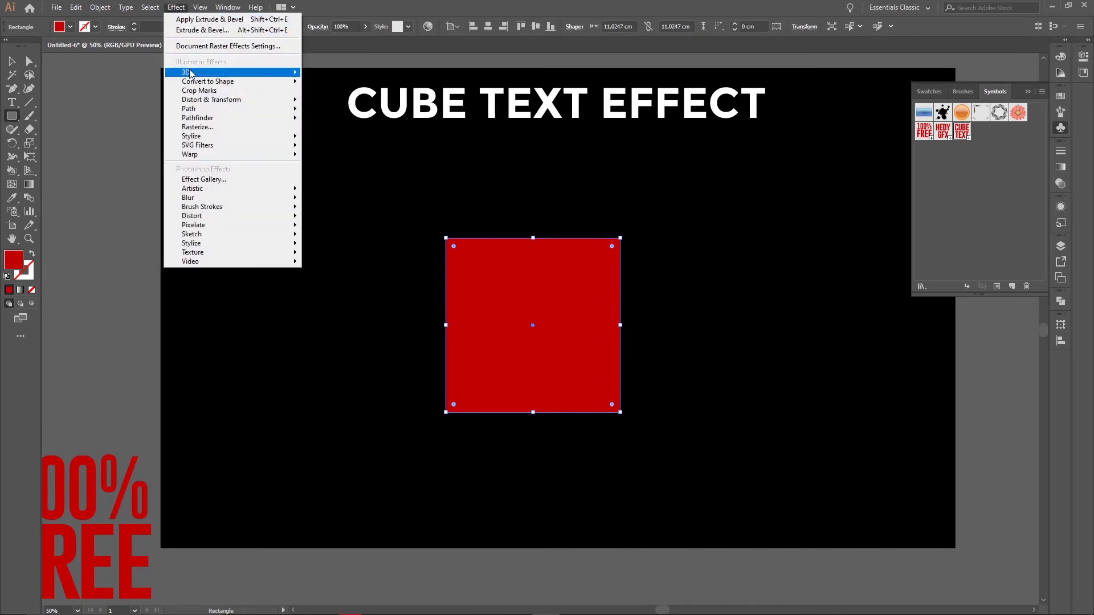
{"action": "mouse_move", "coordinate": [230, 72]}
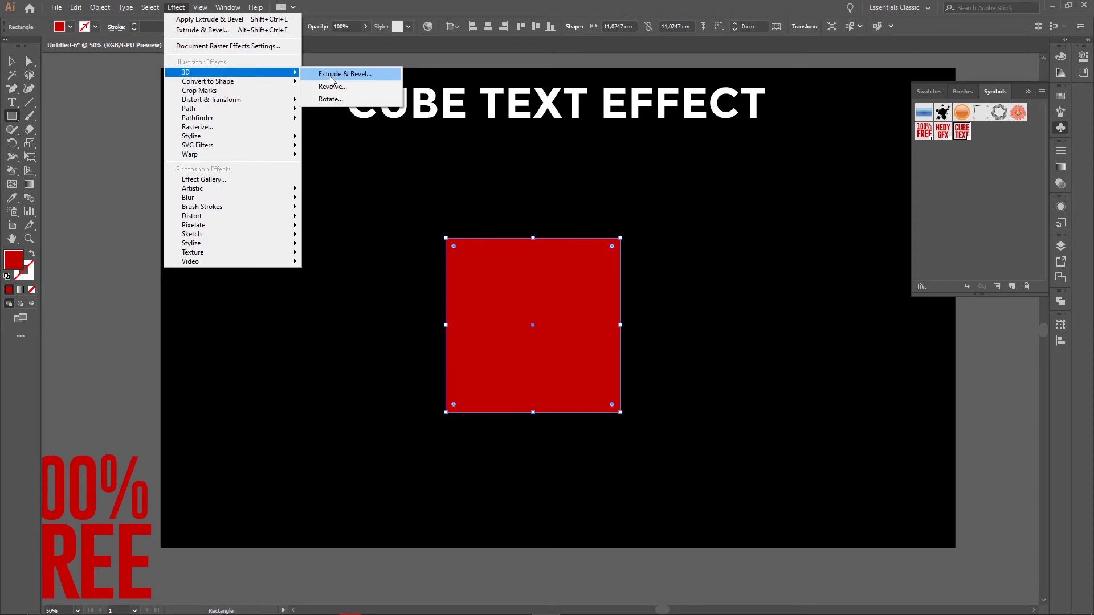
{"action": "left_click", "coordinate": [331, 77]}
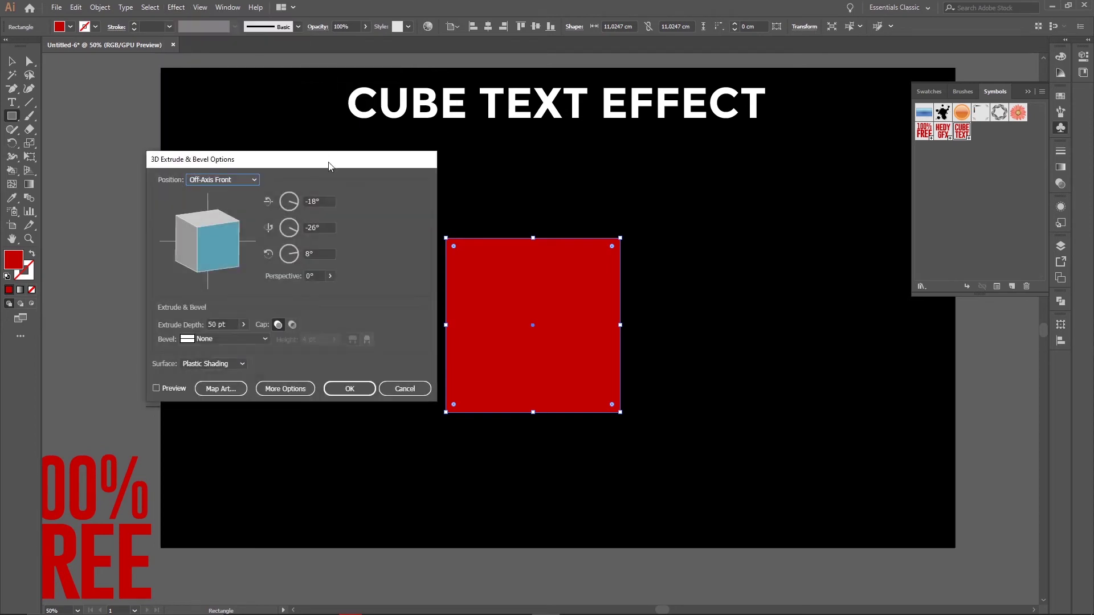
{"action": "left_click_drag", "start_coordinate": [329, 166], "coordinate": [247, 136]}
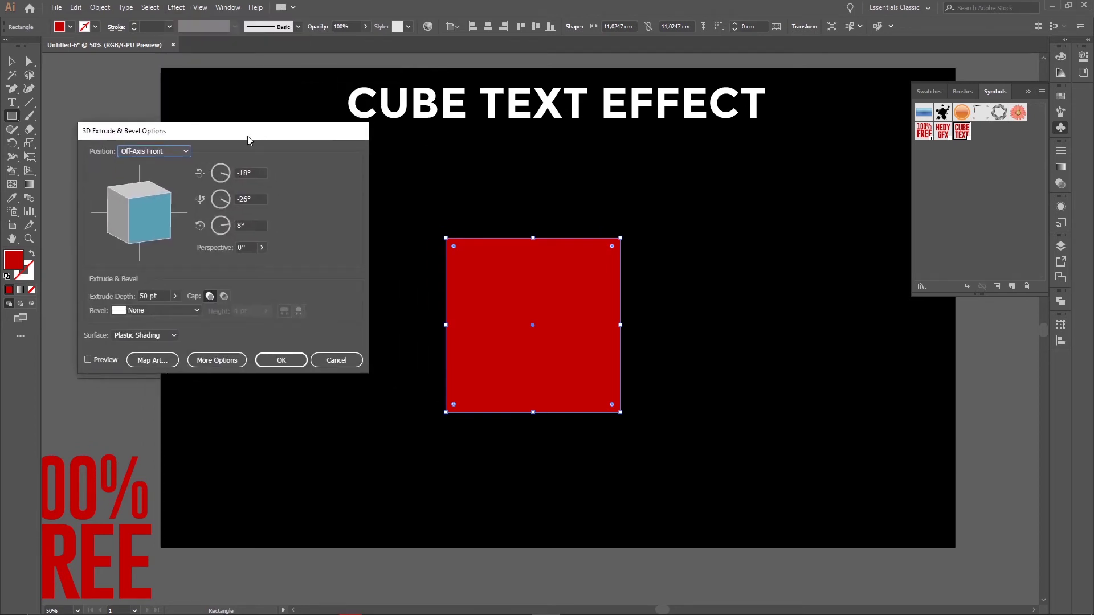
{"action": "left_click", "coordinate": [88, 359]}
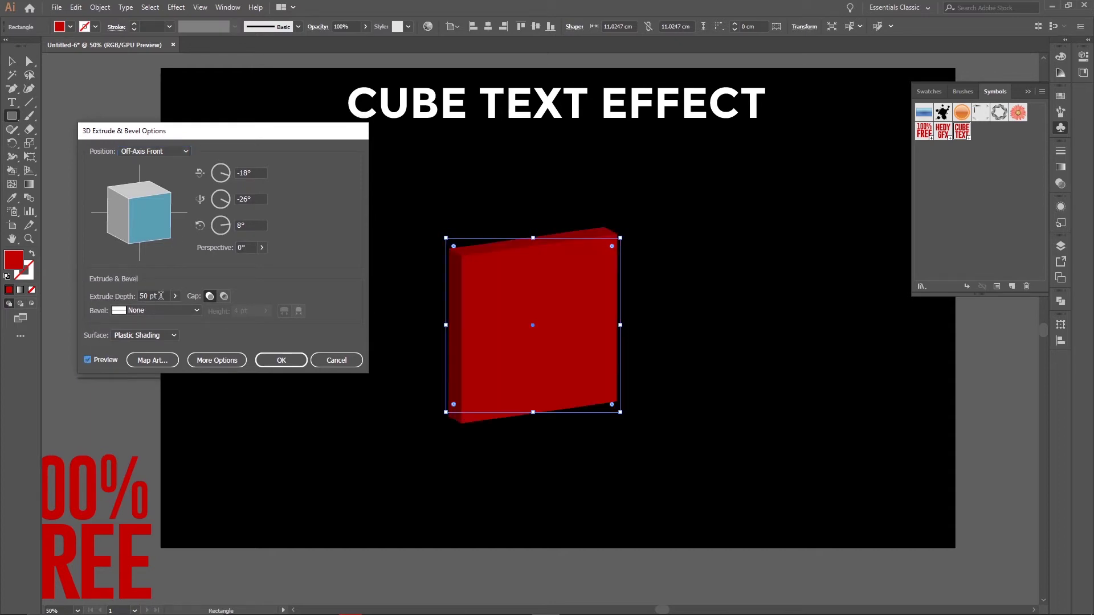
{"action": "left_click_drag", "start_coordinate": [159, 296], "coordinate": [127, 300]}
{"action": "type", "text": "350"}
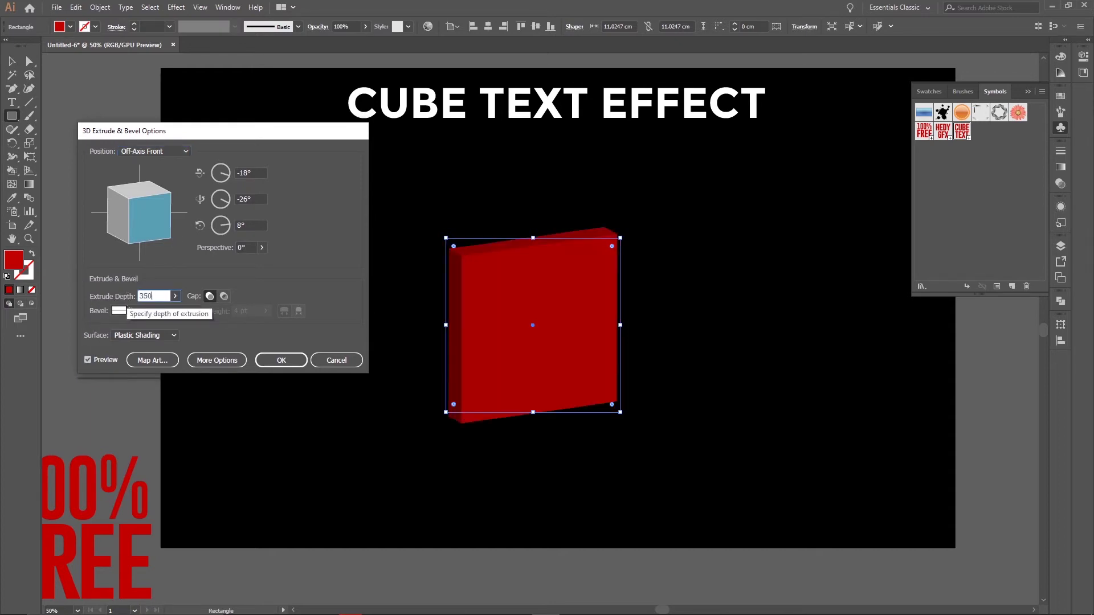
{"action": "key", "text": "Tab"}
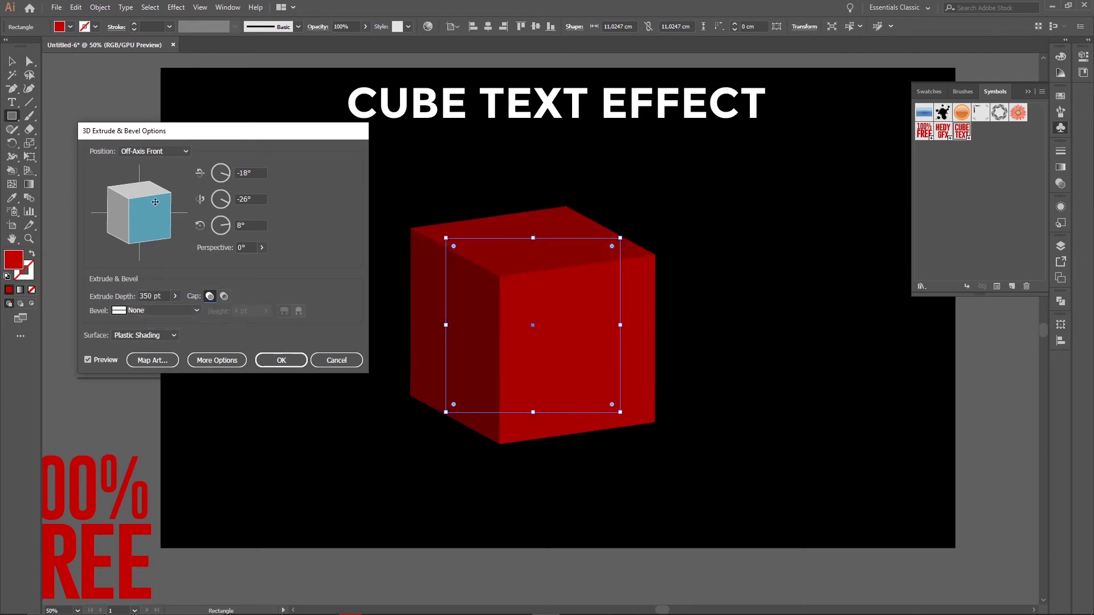
{"action": "mouse_move", "coordinate": [127, 199]}
{"action": "left_mouse_down"}
{"action": "mouse_move", "coordinate": [154, 203]}
{"action": "mouse_move", "coordinate": [130, 212]}
{"action": "mouse_move", "coordinate": [164, 209]}
{"action": "left_mouse_up"}
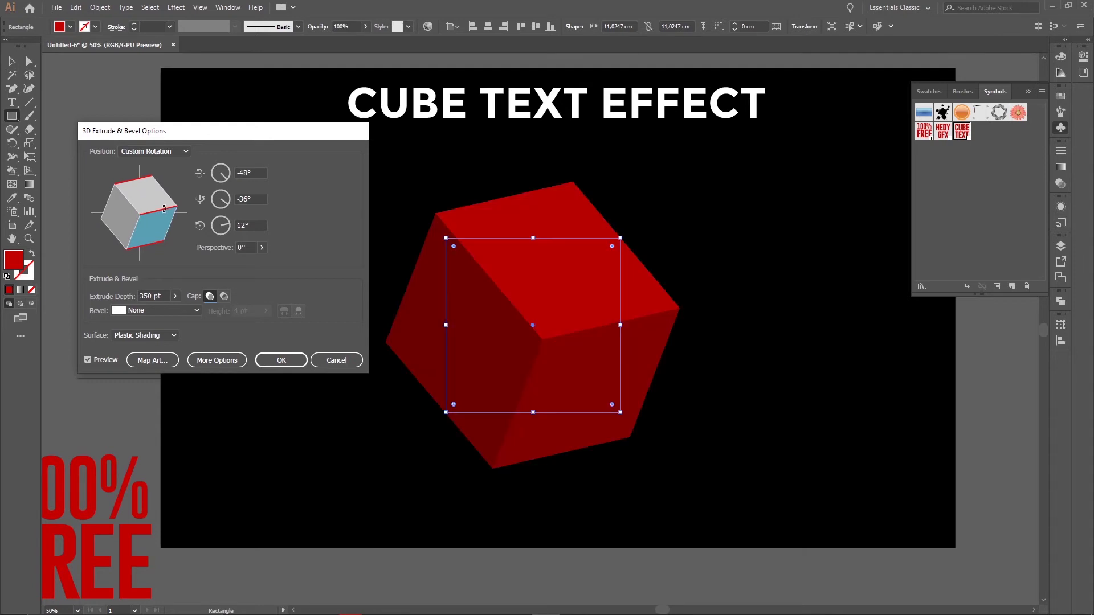
Change the extrusion depth to 300 pt, then settle on 320 pt
{"action": "left_click", "coordinate": [160, 296]}
{"action": "type", "text": "300"}
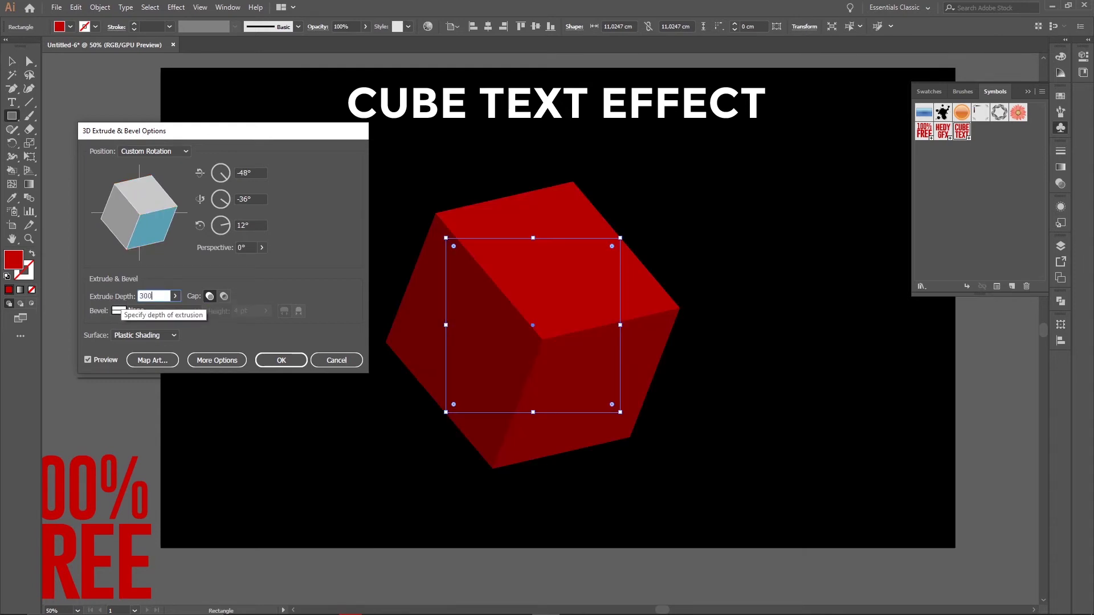
{"action": "key", "text": "Tab"}
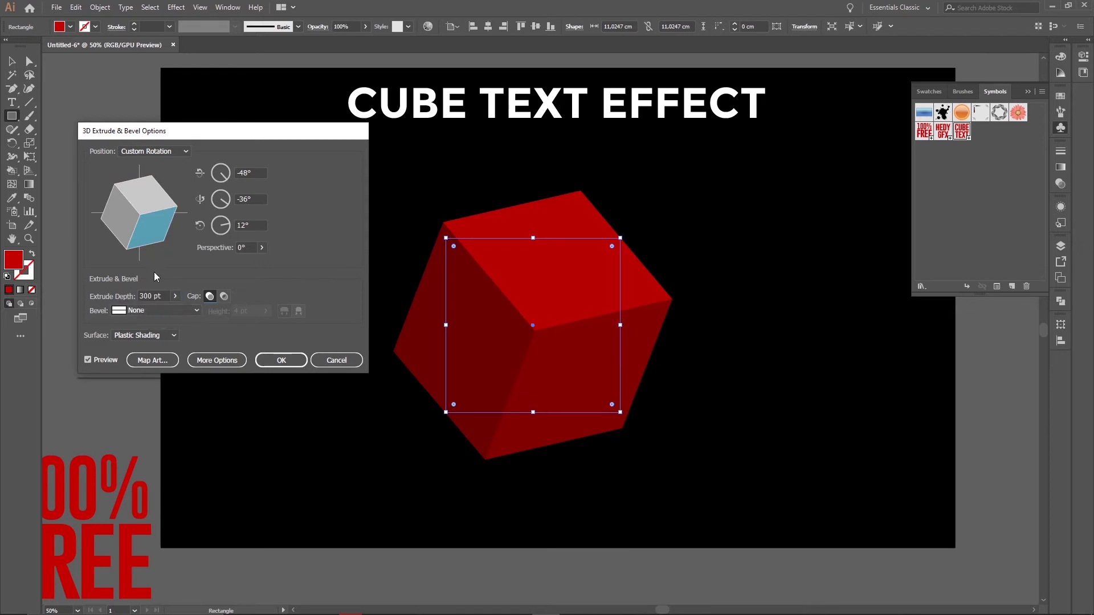
{"action": "left_click", "coordinate": [159, 296]}
{"action": "type", "text": "32"}
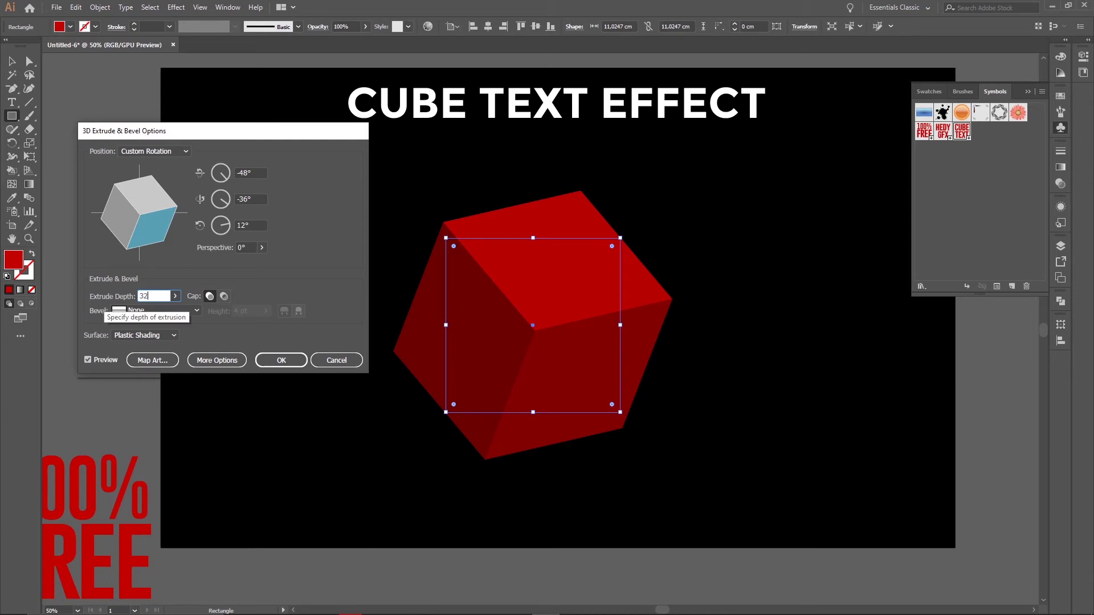
{"action": "type", "text": "0"}
{"action": "key", "text": "Tab"}
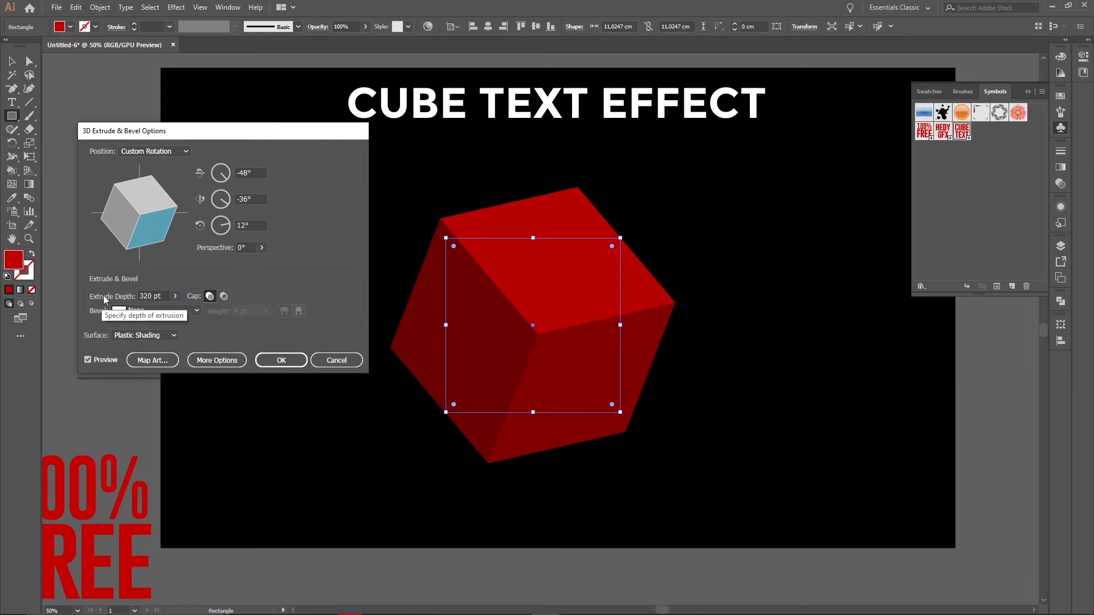
In Map Art, map the 100% FREE symbol onto surface 1 and enlarge it
{"action": "left_click", "coordinate": [152, 360]}
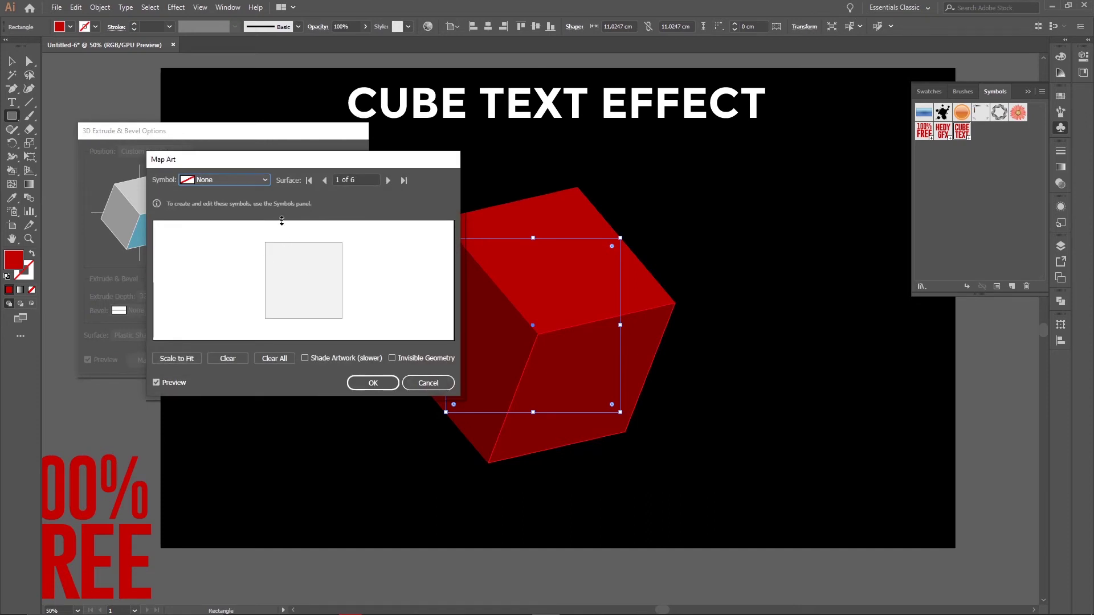
{"action": "left_click", "coordinate": [266, 180]}
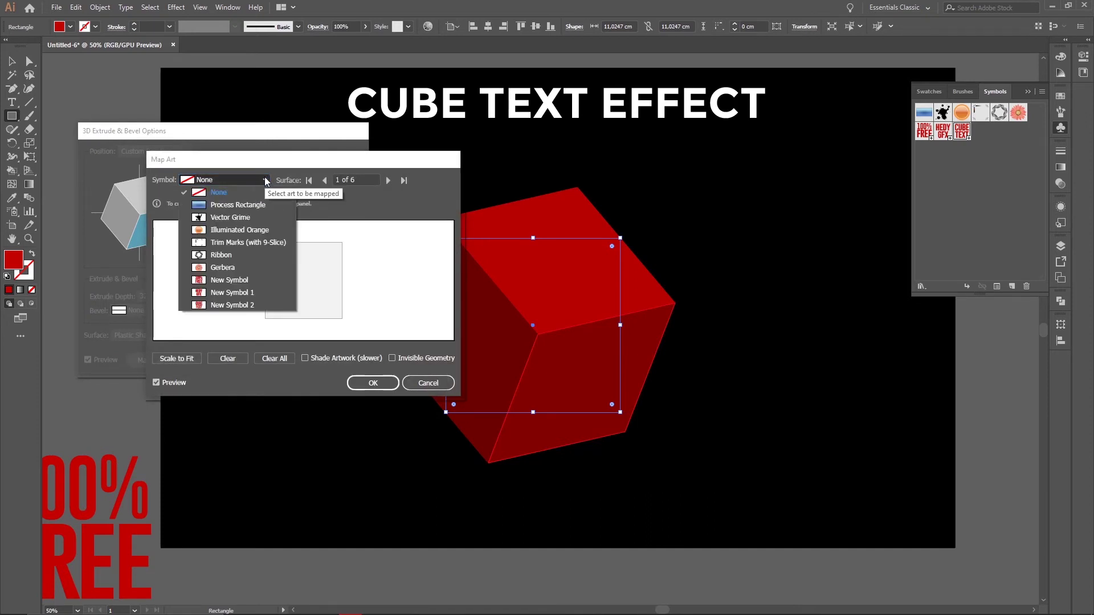
{"action": "left_click", "coordinate": [223, 281]}
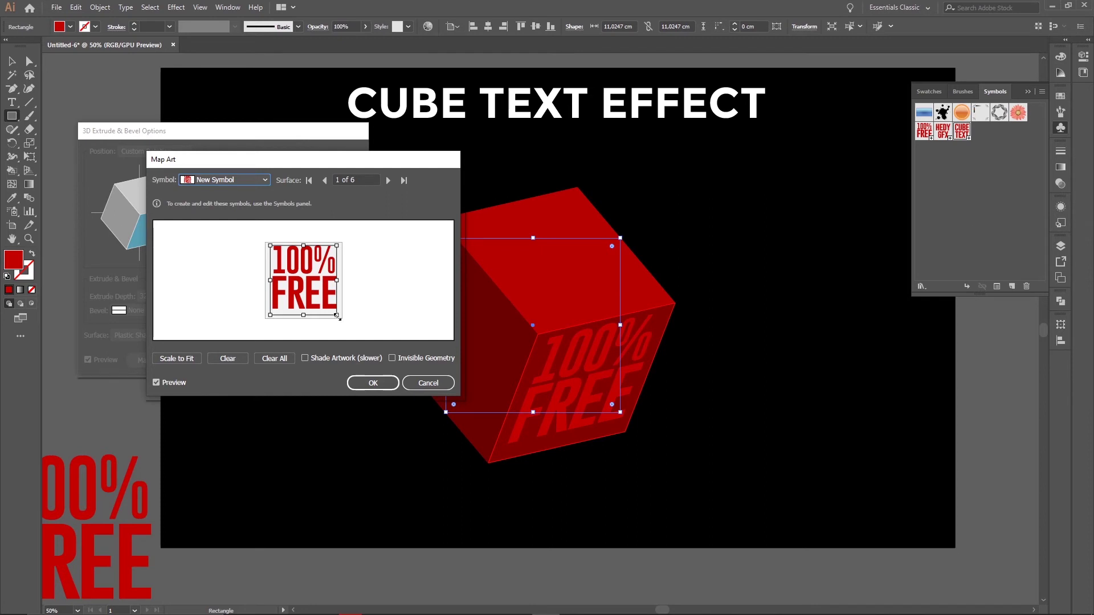
{"action": "left_click_drag", "start_coordinate": [336, 315], "coordinate": [341, 320]}
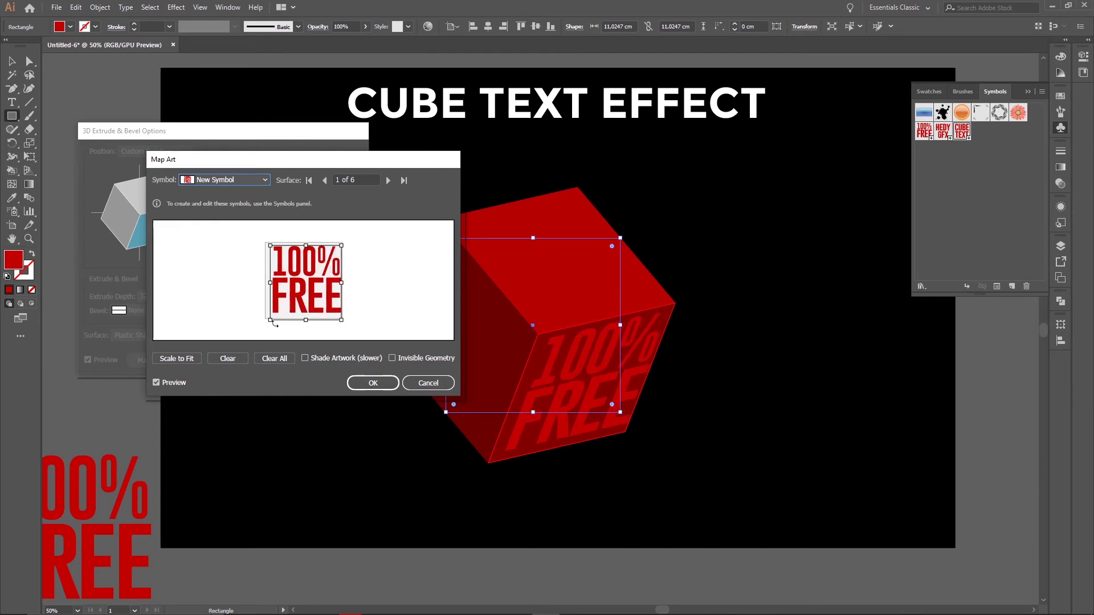
{"action": "left_click_drag", "start_coordinate": [270, 320], "coordinate": [264, 324]}
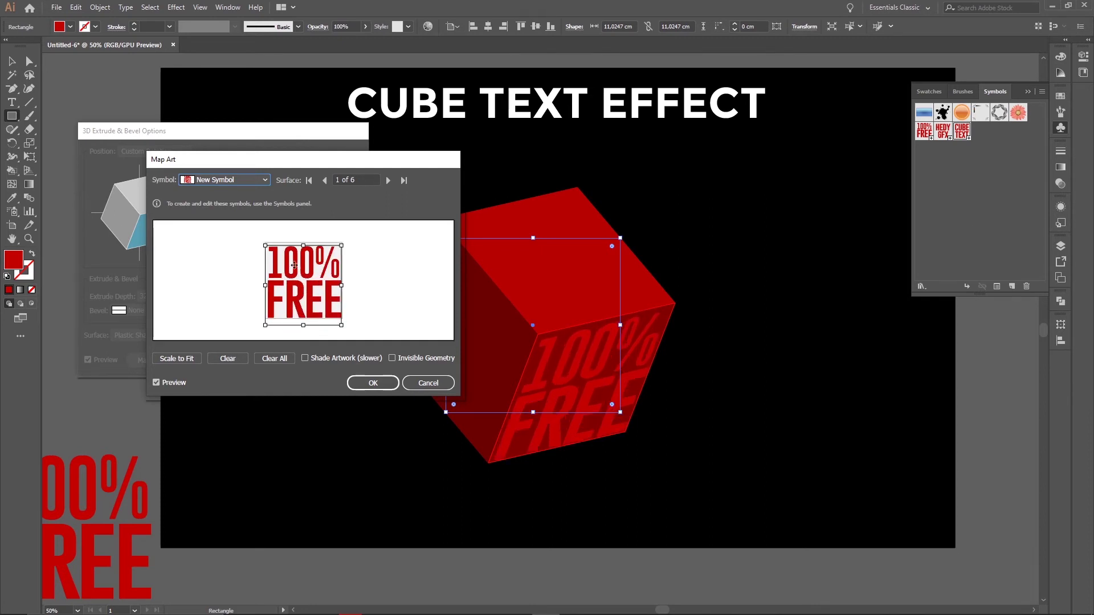
{"action": "left_click_drag", "start_coordinate": [265, 245], "coordinate": [263, 244]}
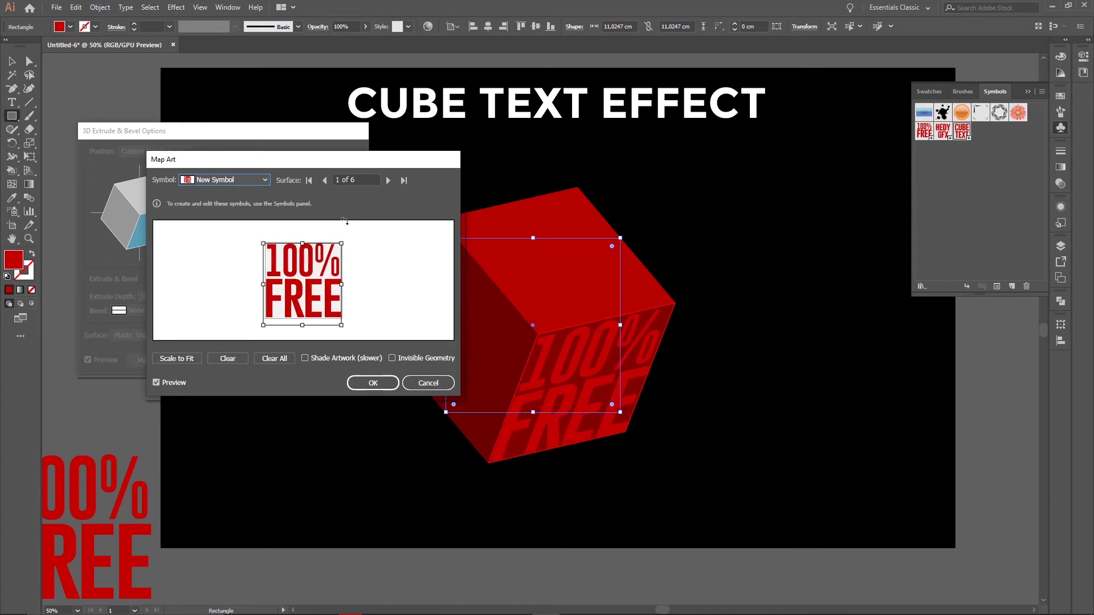
Advance Map Art to surface 5 of 6, the cube's left face
{"action": "left_click", "coordinate": [388, 180]}
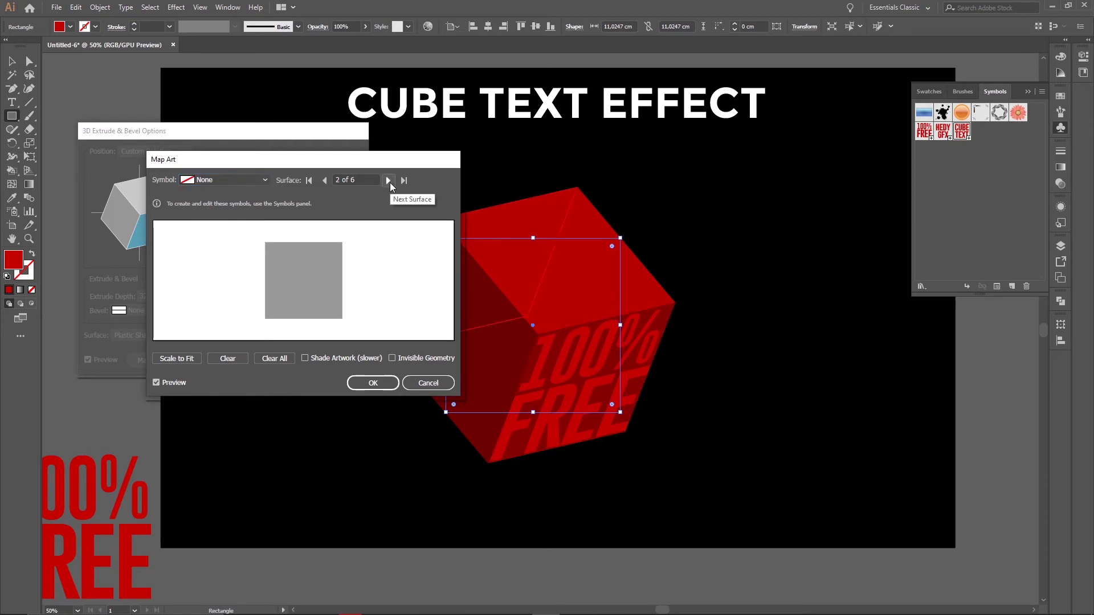
{"action": "left_click", "coordinate": [388, 180]}
{"action": "left_click", "coordinate": [389, 182]}
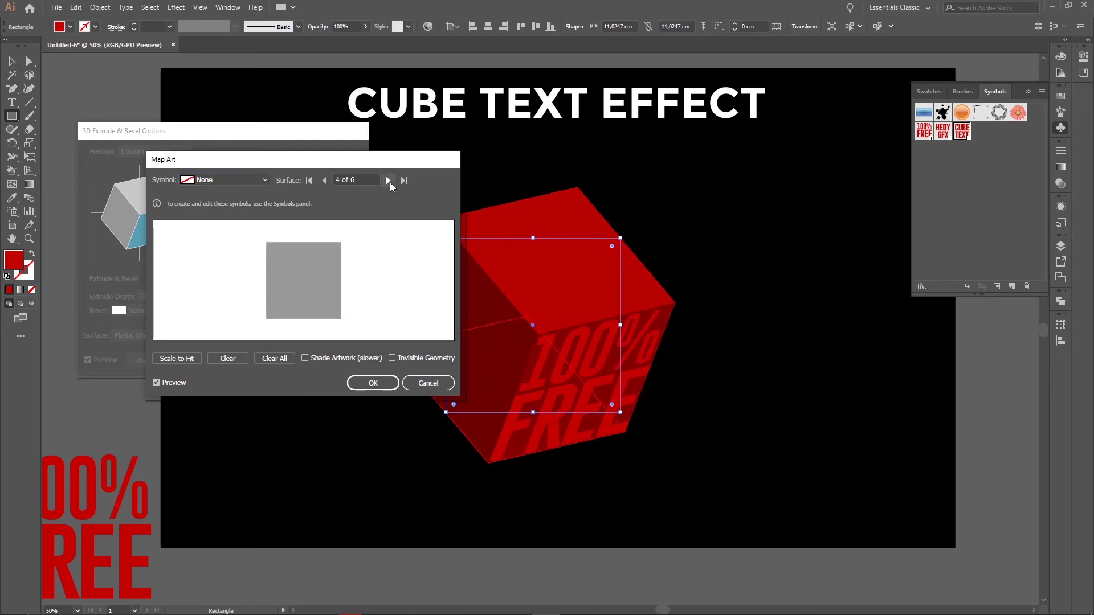
{"action": "left_click", "coordinate": [387, 180]}
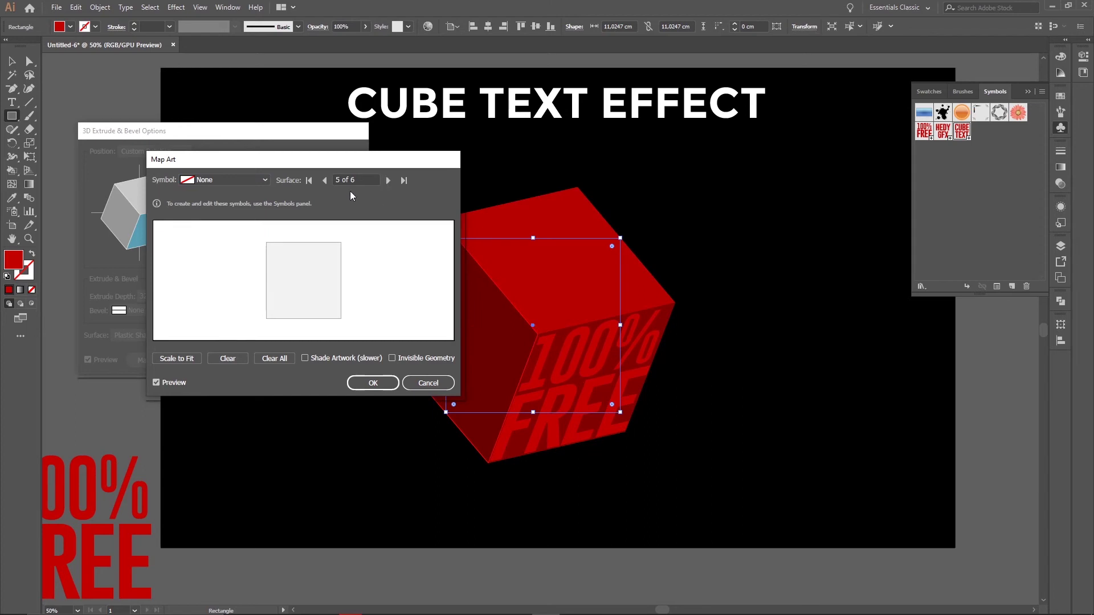
{"action": "left_click", "coordinate": [265, 182]}
Map HEDY GFX (New Symbol 1) onto the left face, rotated 90° and enlarged to fill it
{"action": "left_click", "coordinate": [234, 292]}
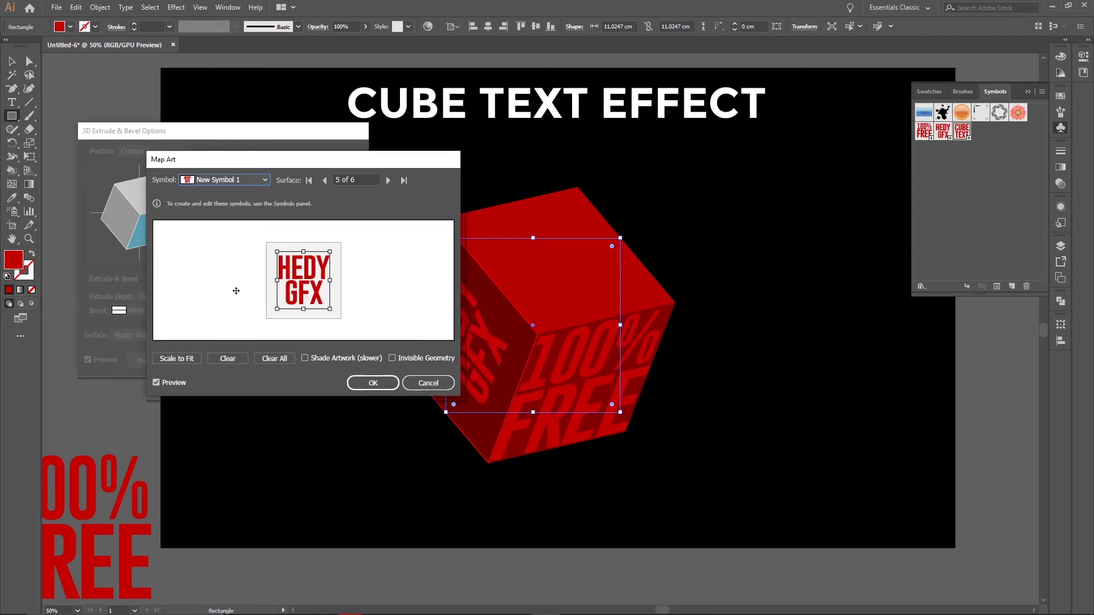
{"action": "left_click_drag", "start_coordinate": [339, 163], "coordinate": [251, 132]}
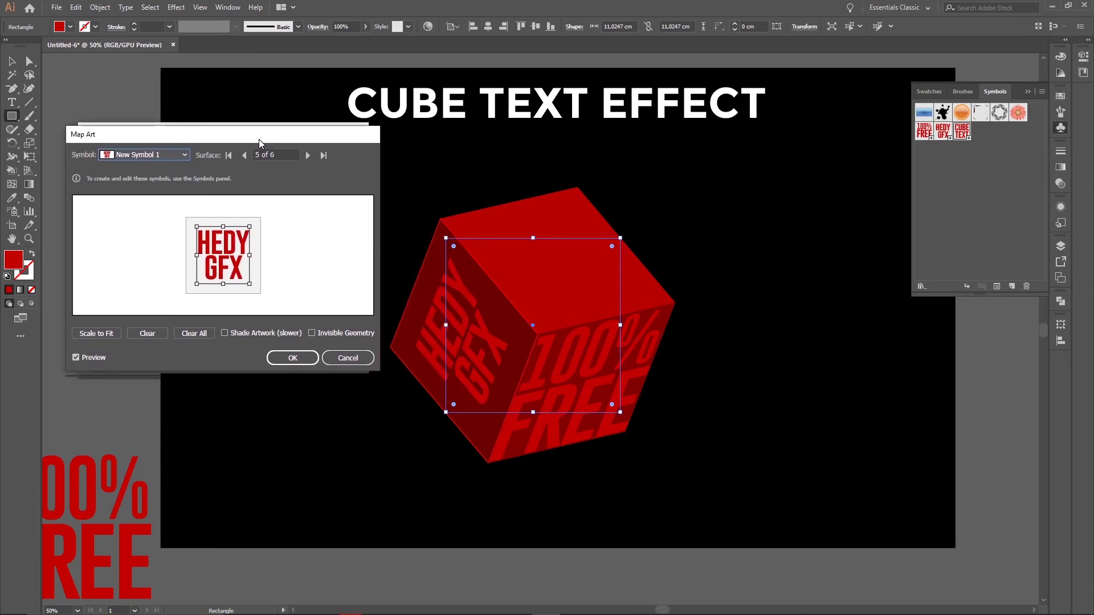
{"action": "left_click_drag", "start_coordinate": [245, 217], "coordinate": [254, 269]}
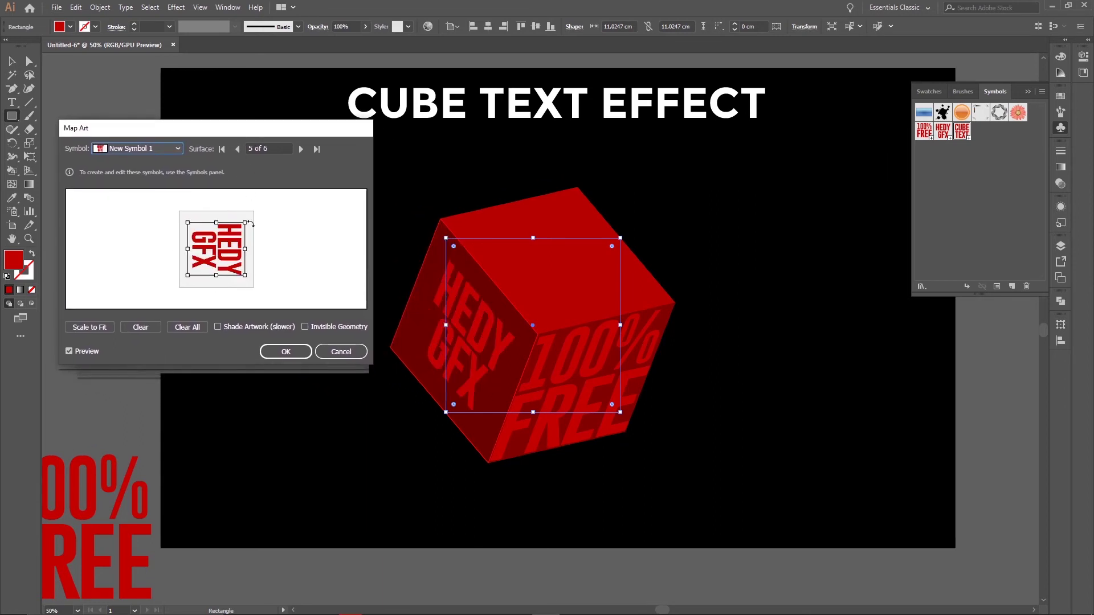
{"action": "left_click_drag", "start_coordinate": [246, 223], "coordinate": [257, 212]}
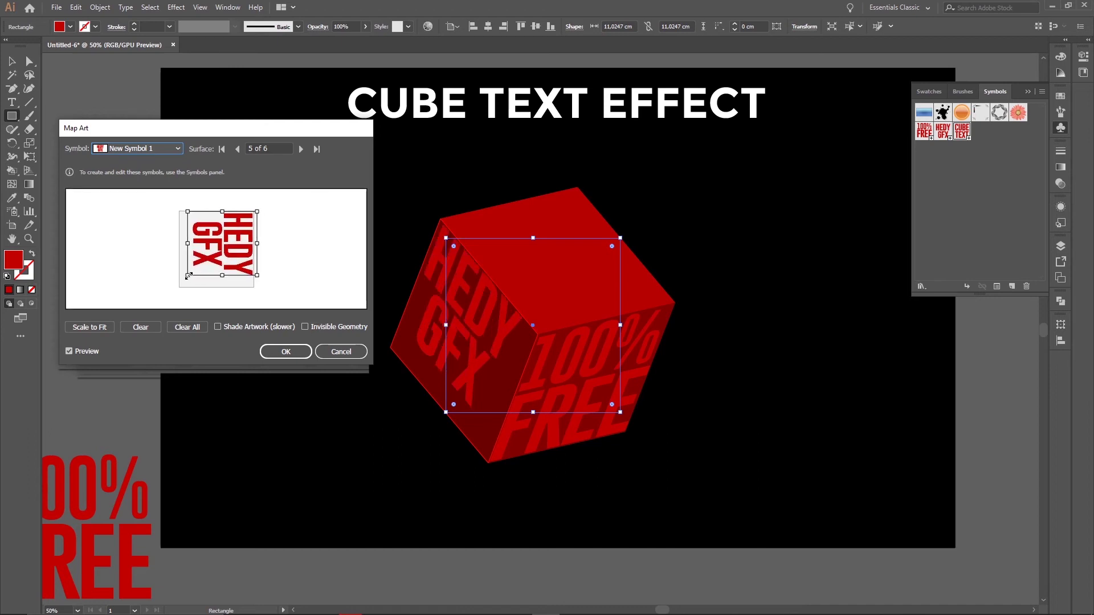
{"action": "left_click_drag", "start_coordinate": [192, 280], "coordinate": [179, 293]}
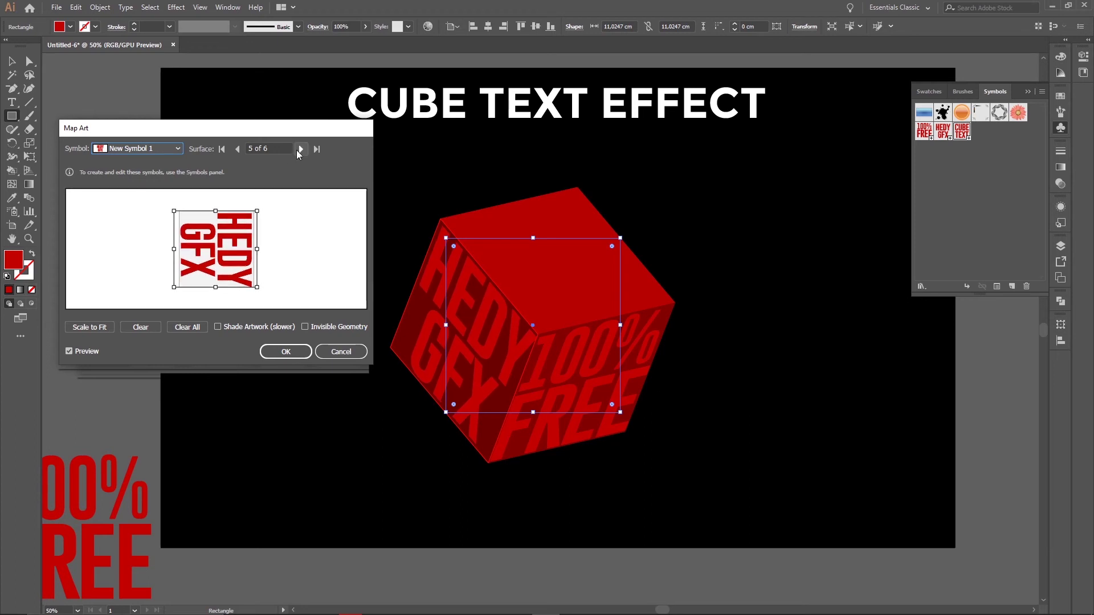
{"action": "left_click", "coordinate": [299, 149]}
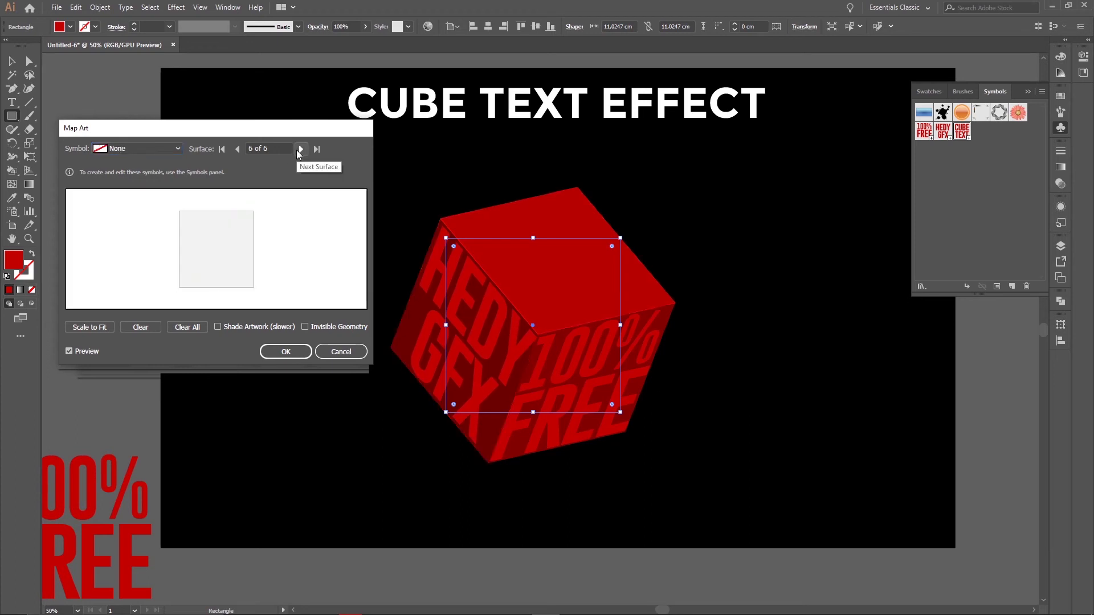
{"action": "left_click", "coordinate": [162, 149]}
Map enlarged CUBE TEXT (New Symbol 2) onto the top face, enable Invisible Geometry, and accept
{"action": "left_click", "coordinate": [139, 273]}
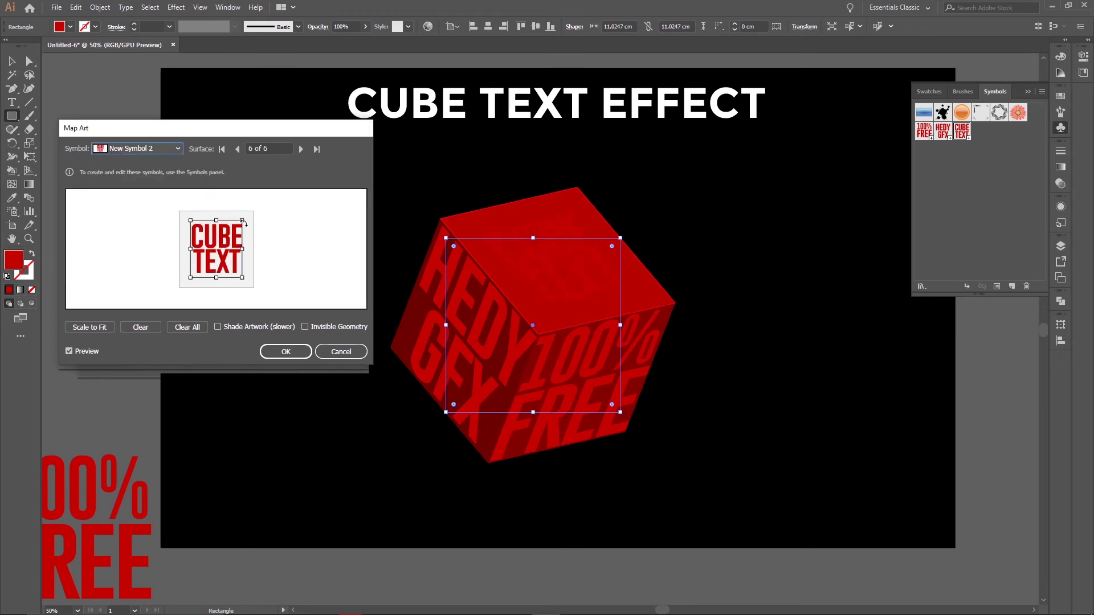
{"action": "left_click_drag", "start_coordinate": [242, 221], "coordinate": [254, 211]}
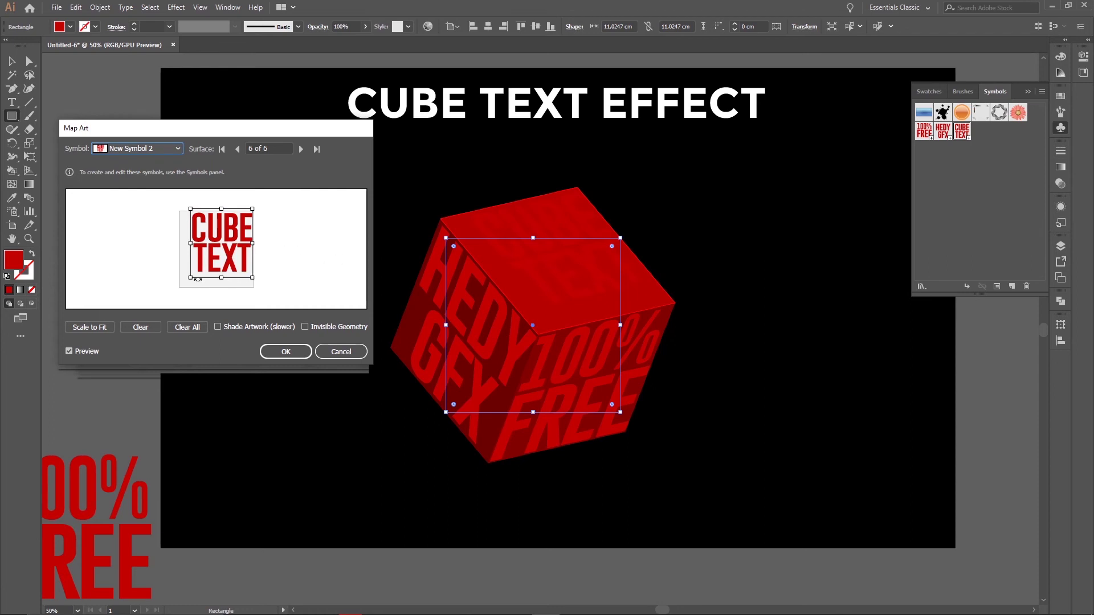
{"action": "left_click_drag", "start_coordinate": [191, 278], "coordinate": [180, 290]}
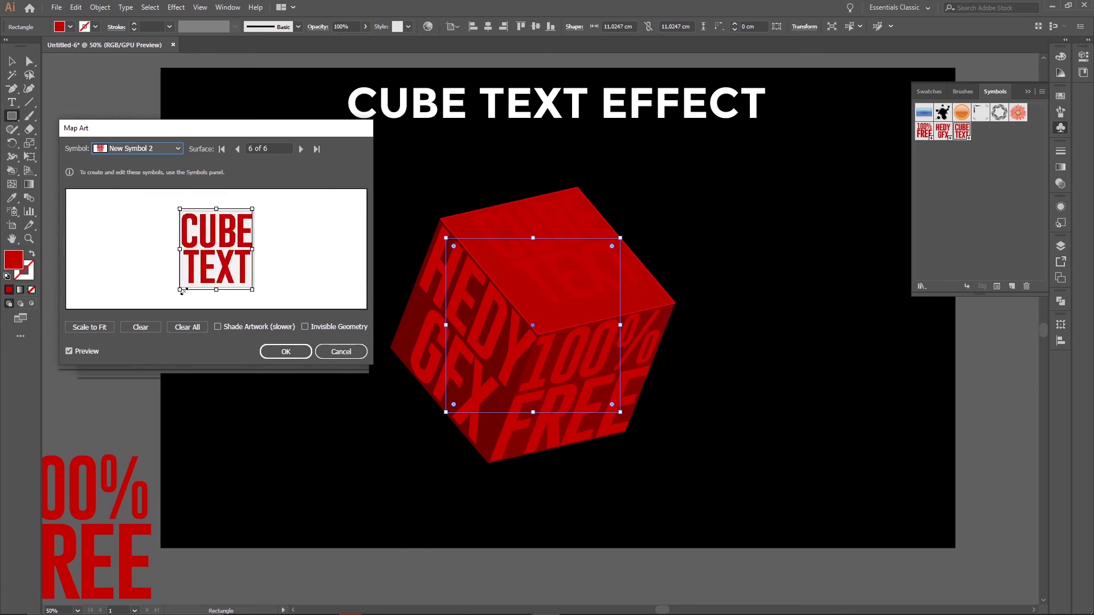
{"action": "left_click_drag", "start_coordinate": [183, 292], "coordinate": [181, 291]}
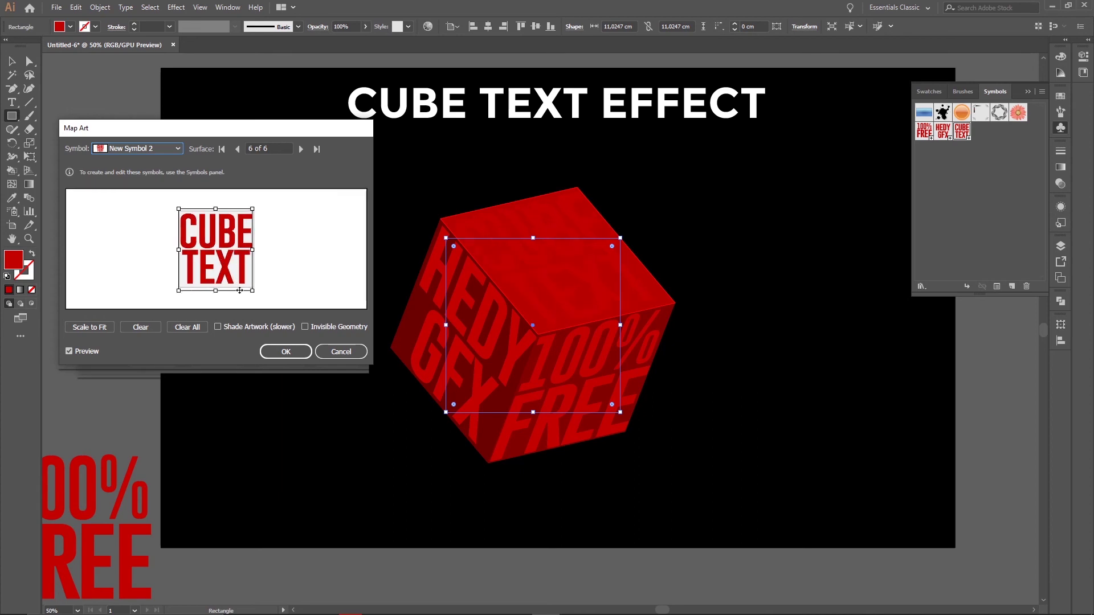
{"action": "left_click", "coordinate": [305, 326]}
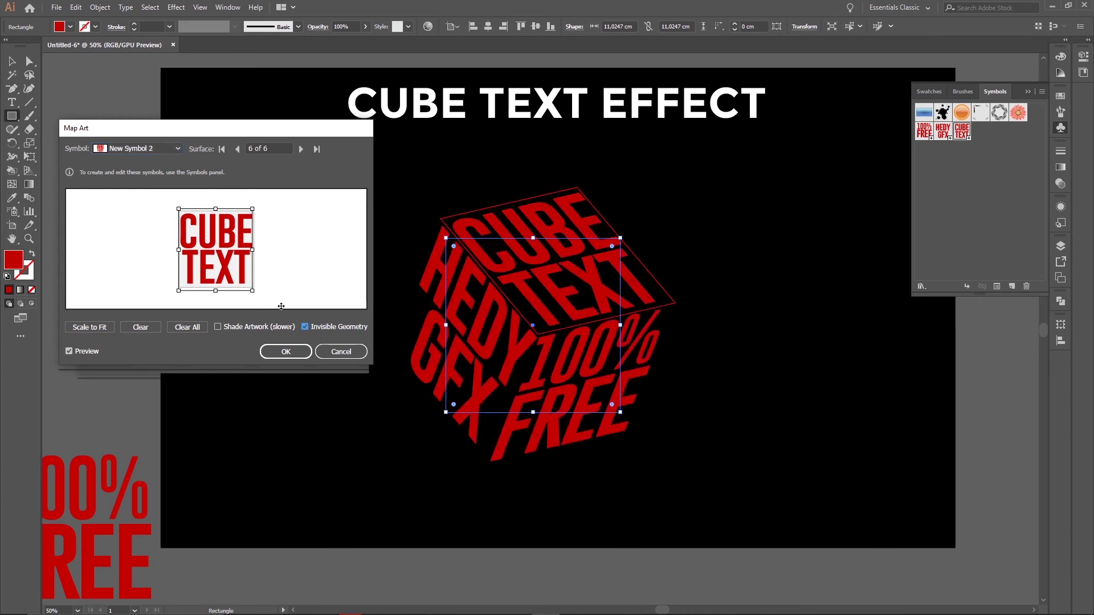
{"action": "left_click", "coordinate": [287, 353]}
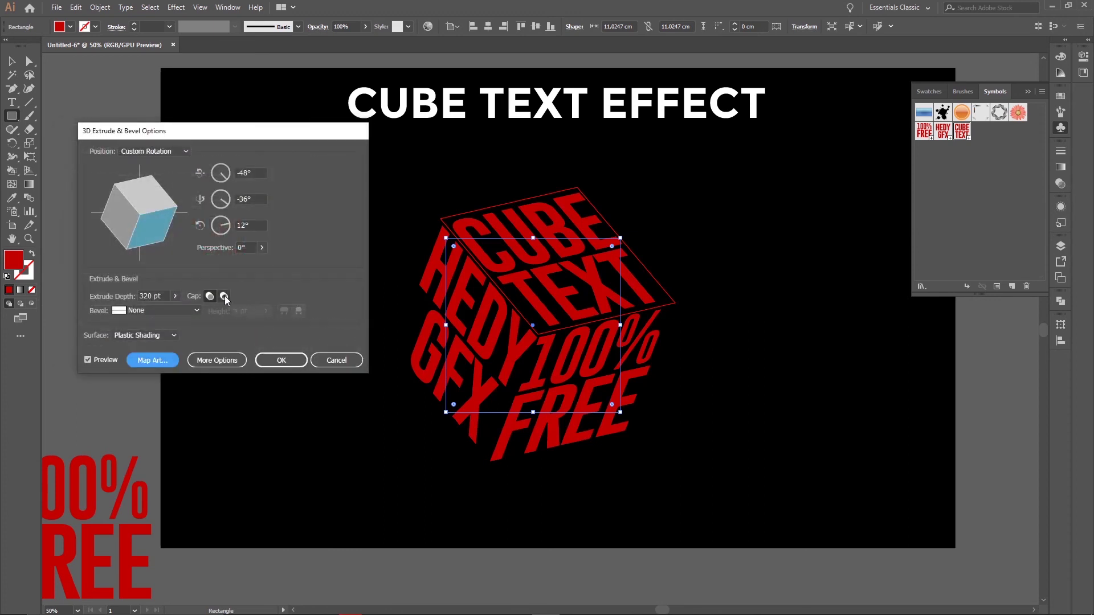
Apply the 3D Extrude & Bevel effect to the red lettering cube
{"action": "left_click", "coordinate": [282, 361]}
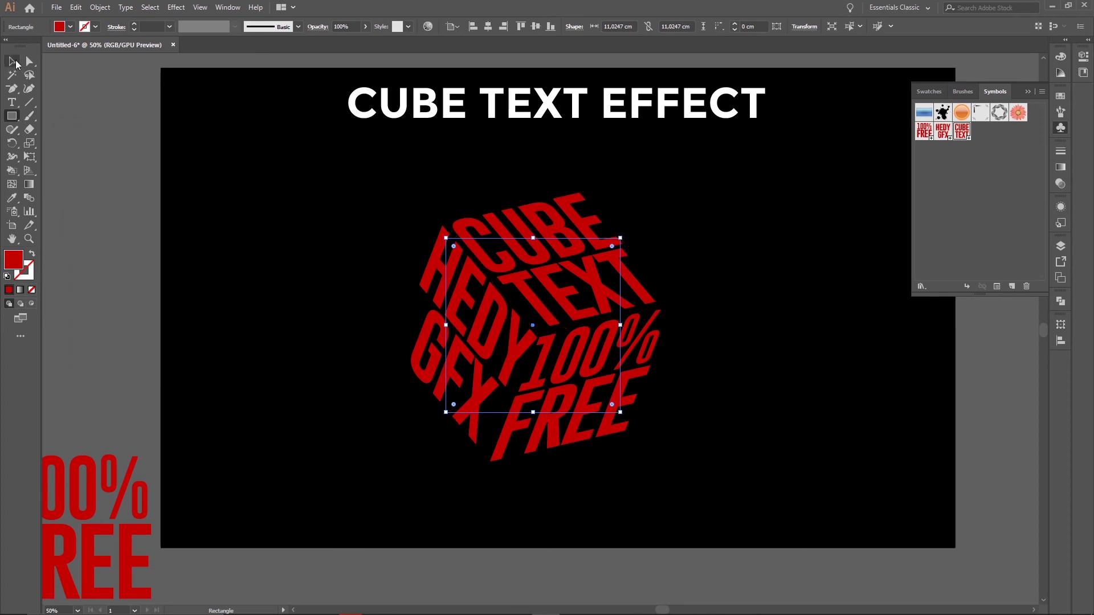
{"action": "left_click", "coordinate": [11, 61]}
{"action": "left_click", "coordinate": [254, 278]}
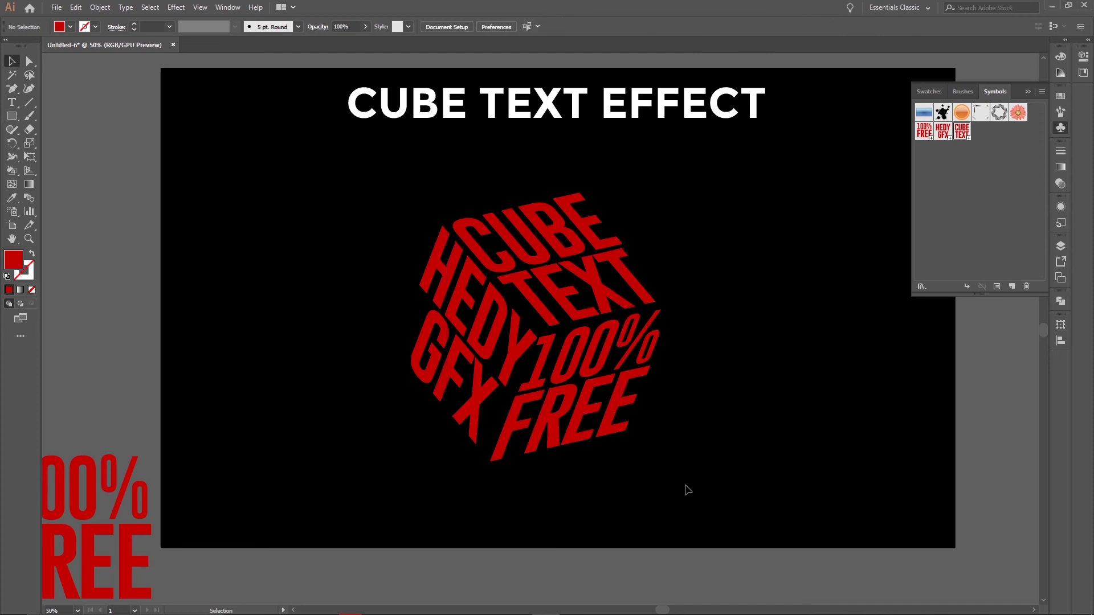
Select and then deselect the lettering cube, zooming in and out to inspect it
{"action": "mouse_move", "coordinate": [674, 494]}
{"action": "left_mouse_down"}
{"action": "mouse_move", "coordinate": [376, 216]}
{"action": "mouse_move", "coordinate": [378, 187]}
{"action": "left_mouse_up"}
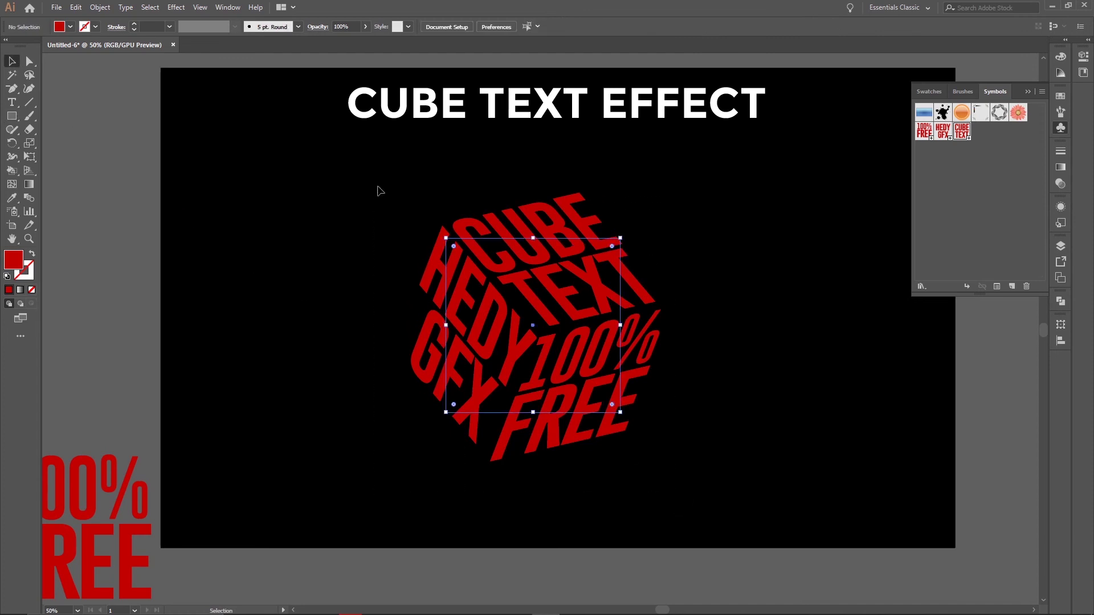
{"action": "left_click", "coordinate": [782, 349]}
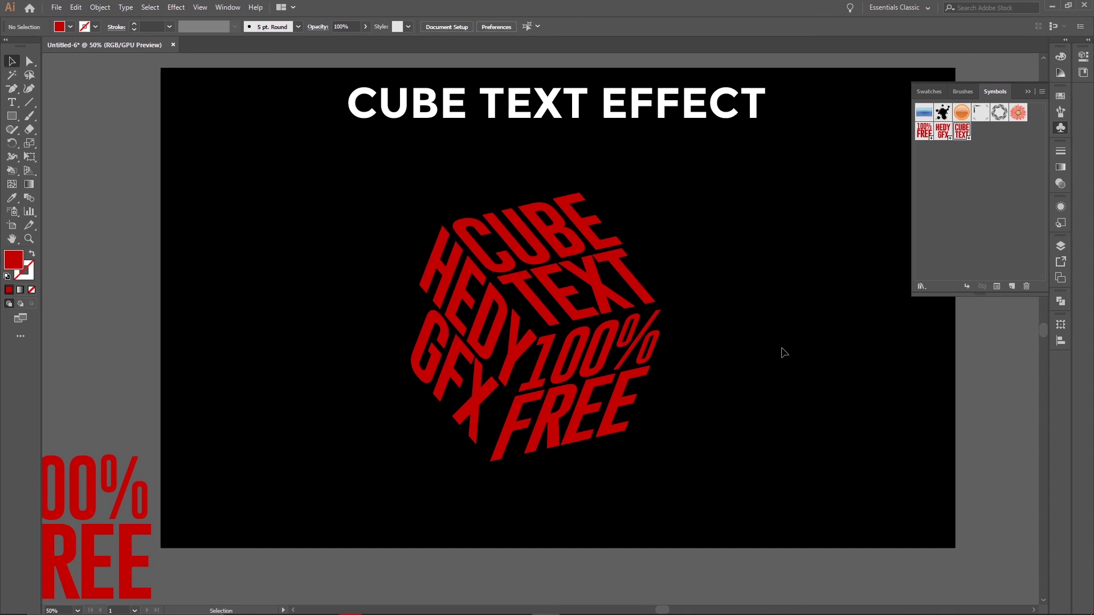
{"action": "key", "text": "ctrl+1"}
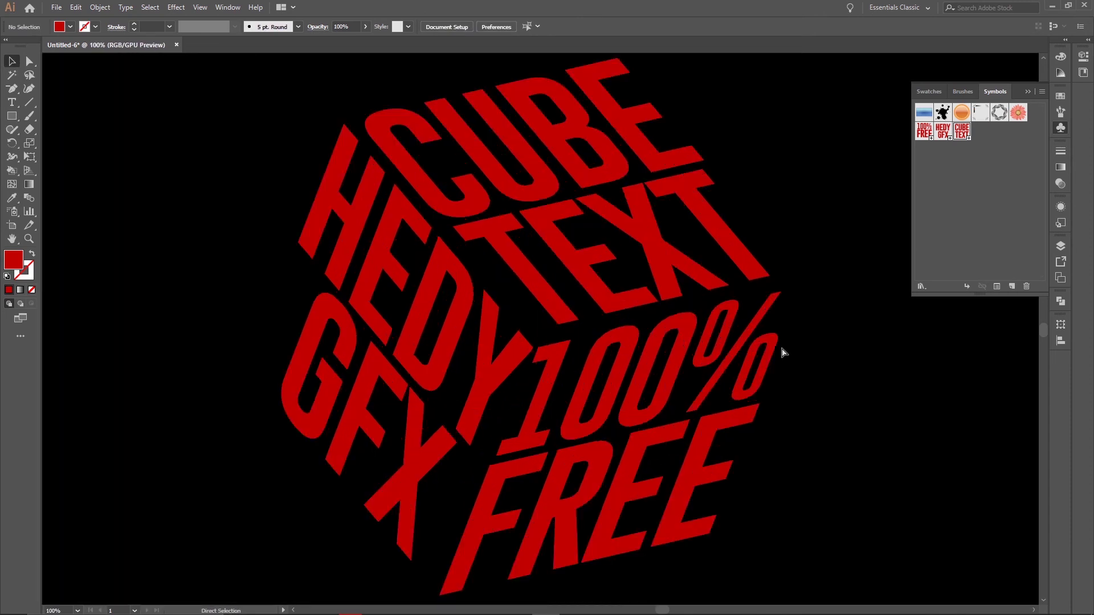
{"action": "key", "text": "ctrl+minus"}
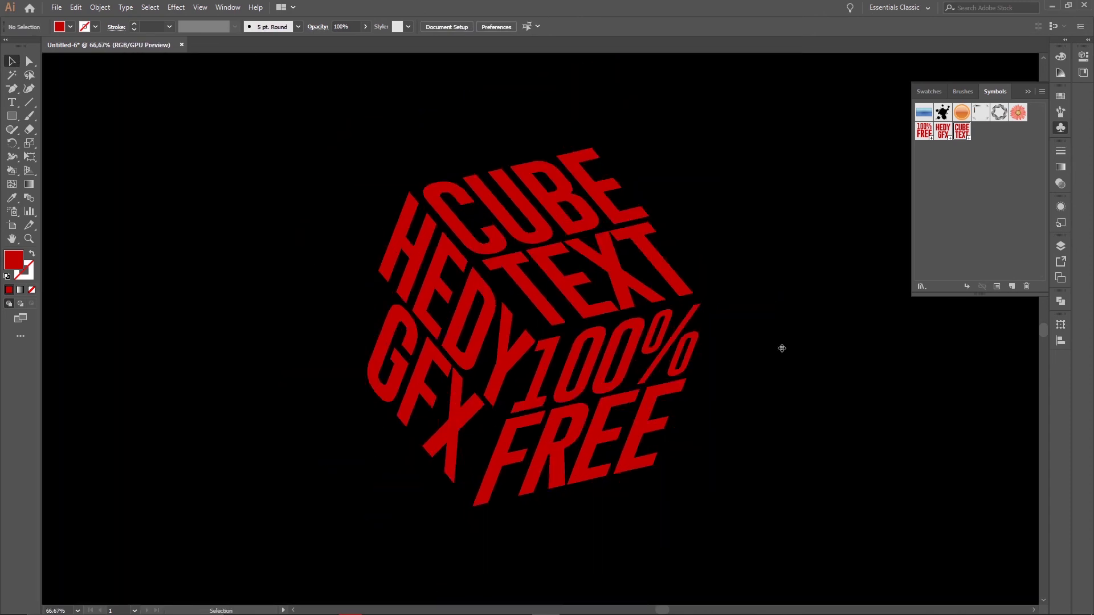